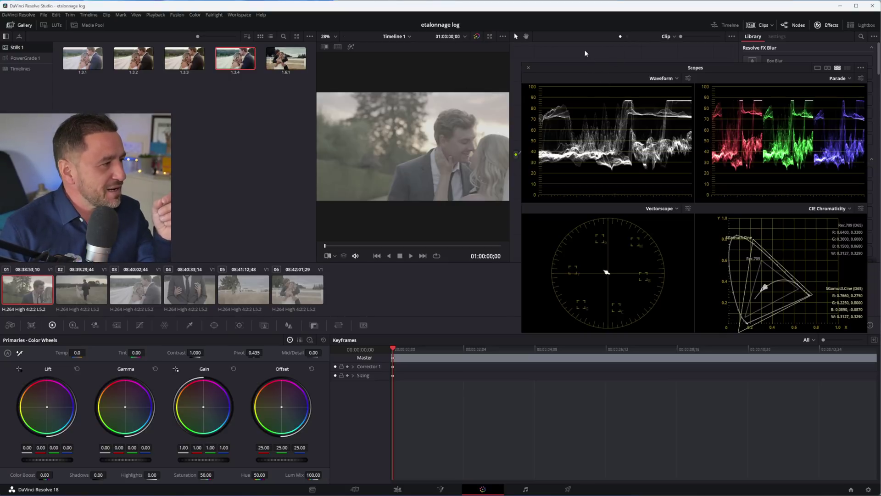
Step: Move the scopes window clear of the node graph, show clip 02, and enlarge the viewer
{"action": "left_click_drag", "start_coordinate": [611, 66], "coordinate": [619, 309]}
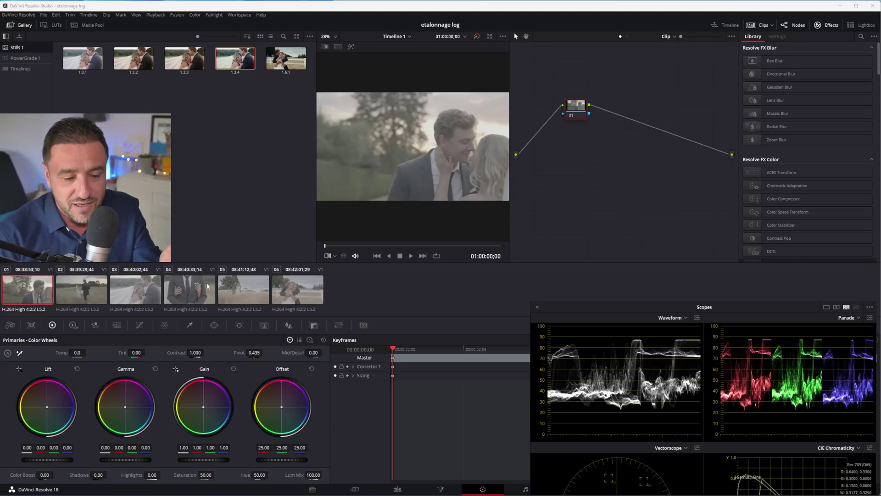
{"action": "left_click", "coordinate": [85, 292]}
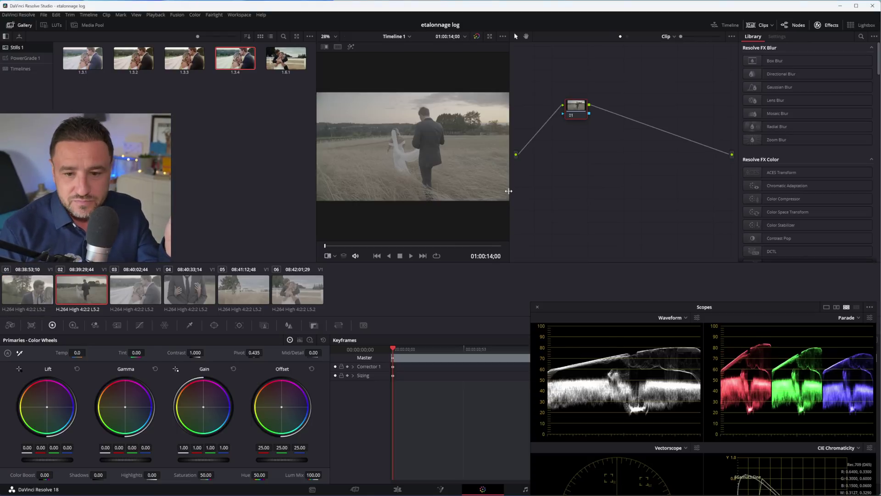
{"action": "left_click_drag", "start_coordinate": [510, 189], "coordinate": [646, 184]}
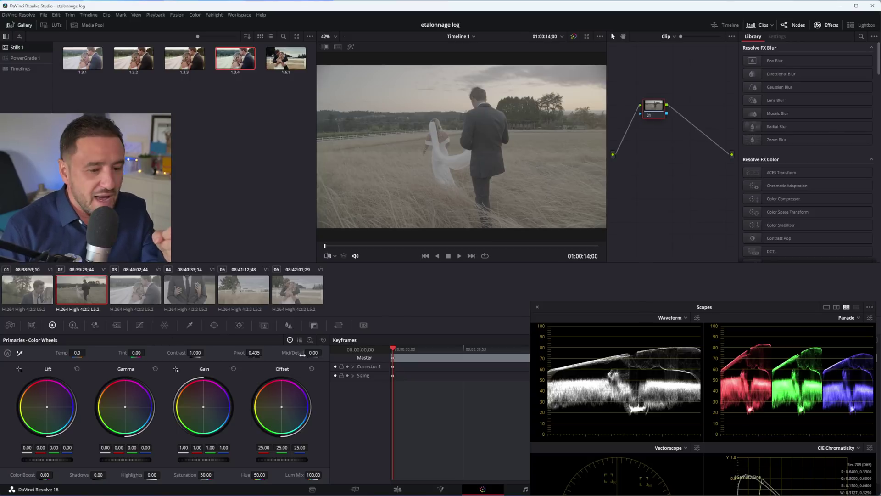
Step: Check the log footage of clip 04 near its end and clip 06 near the middle against the scopes
{"action": "left_click", "coordinate": [192, 294]}
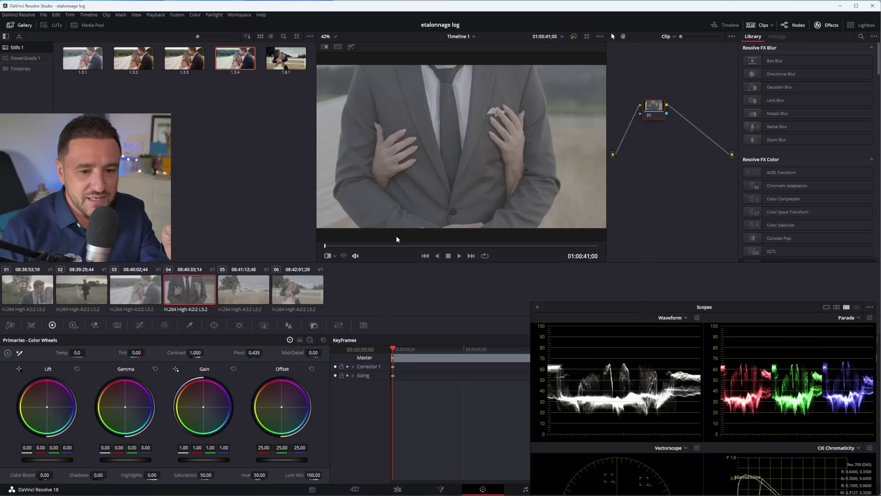
{"action": "left_click_drag", "start_coordinate": [473, 246], "coordinate": [578, 253]}
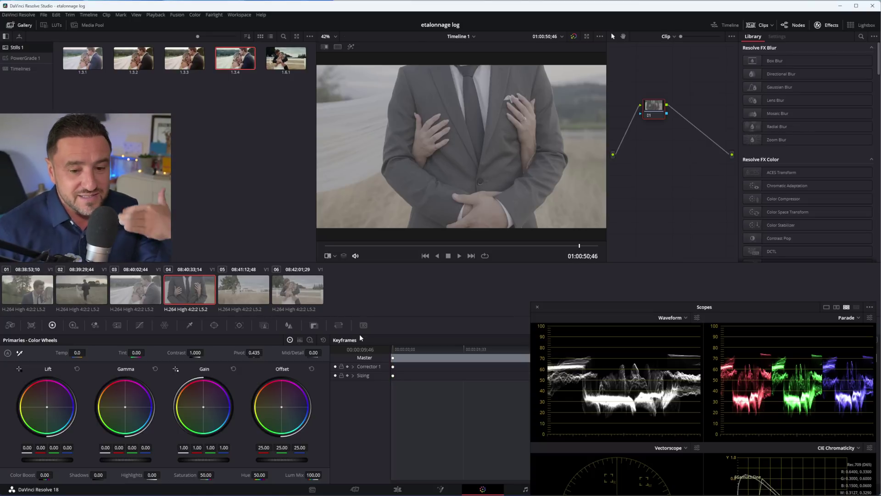
{"action": "left_click", "coordinate": [298, 289]}
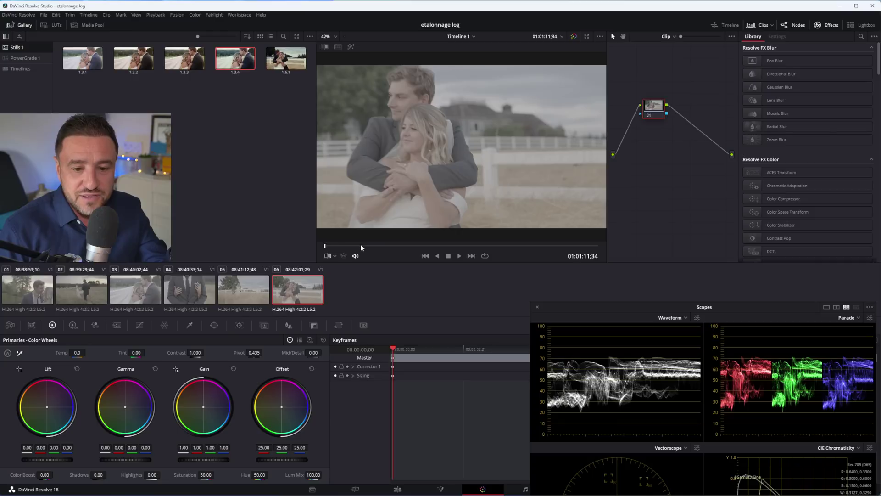
{"action": "left_click", "coordinate": [432, 249]}
{"action": "left_click_drag", "start_coordinate": [432, 249], "coordinate": [435, 248]}
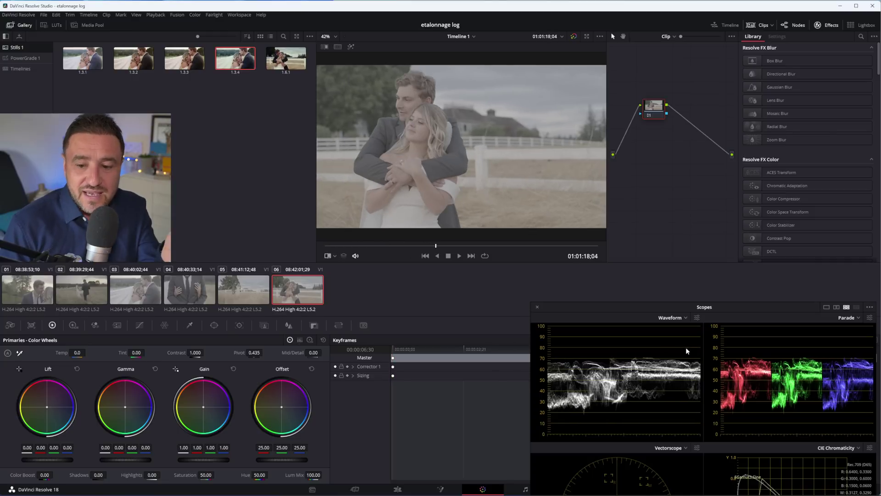
Step: Select clip 03 for grading and place the scopes window below the viewer so both are visible
{"action": "left_click_drag", "start_coordinate": [655, 303], "coordinate": [581, 91]}
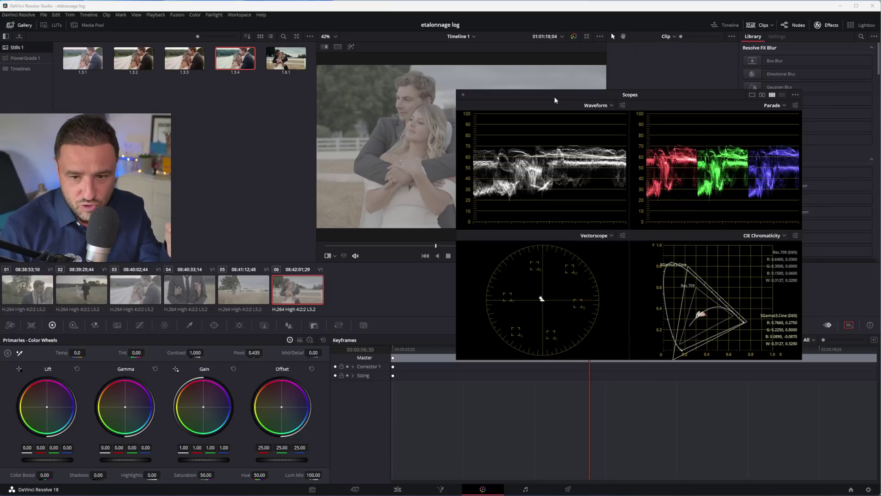
{"action": "left_click_drag", "start_coordinate": [577, 97], "coordinate": [662, 282]}
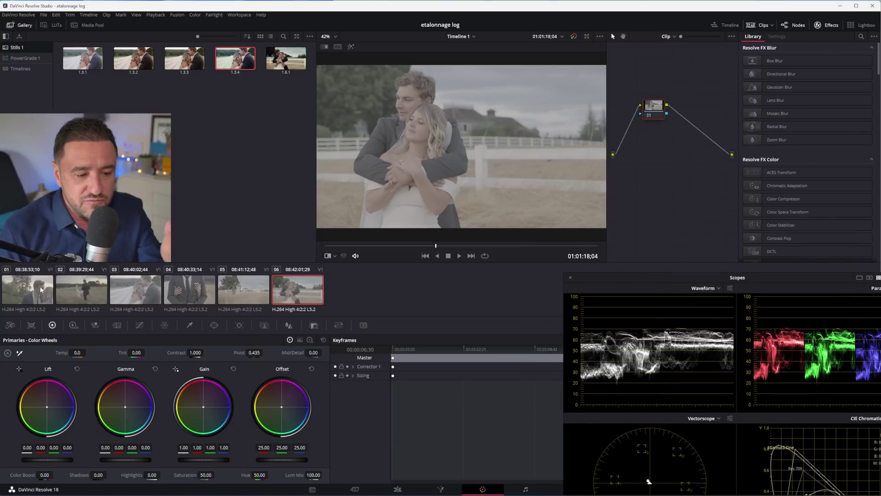
{"action": "left_click", "coordinate": [152, 289]}
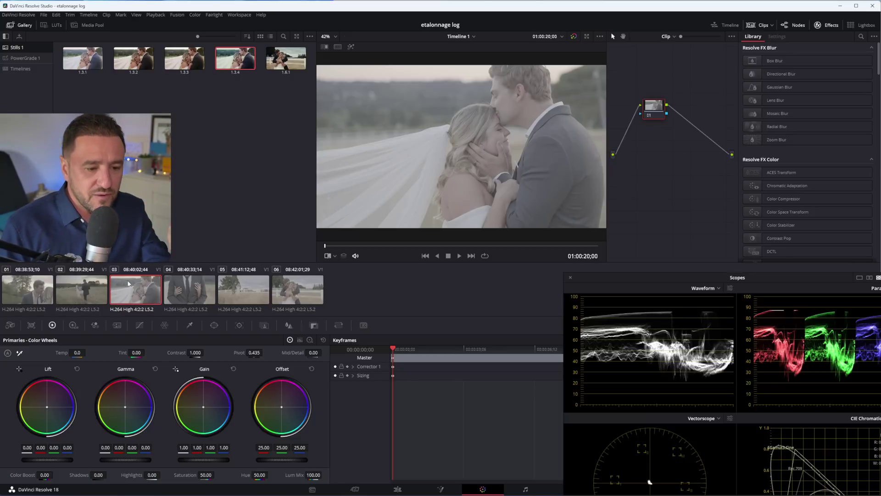
{"action": "left_click_drag", "start_coordinate": [650, 276], "coordinate": [628, 283]}
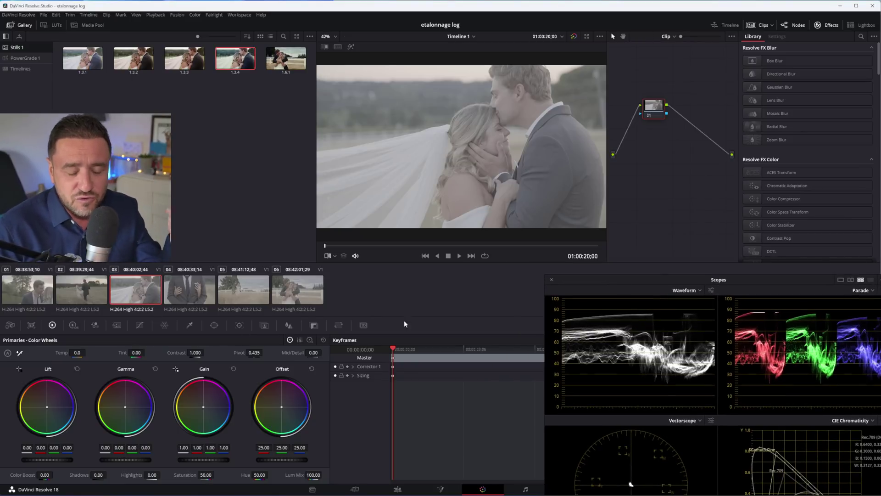
{"action": "left_click_drag", "start_coordinate": [656, 276], "coordinate": [662, 257]}
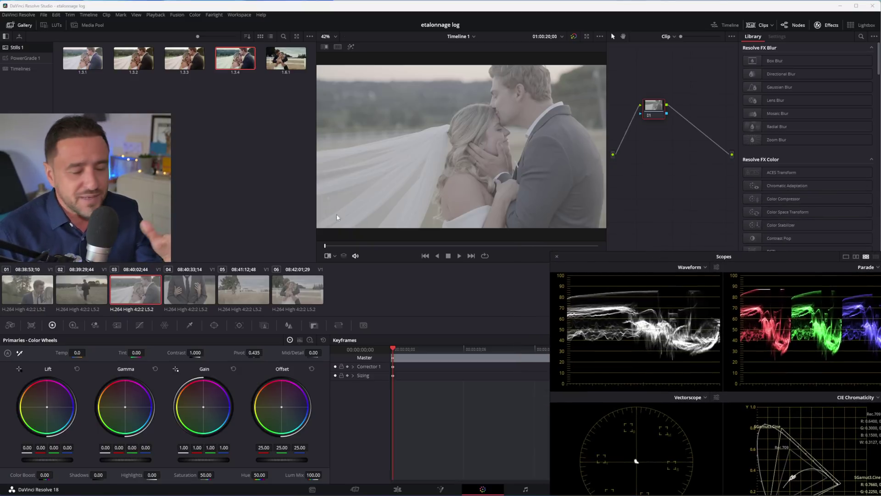
Step: Shape a contrast S-curve on clip 03 with the custom curves, lowering the shadows and lifting the highlights
{"action": "left_click", "coordinate": [140, 326]}
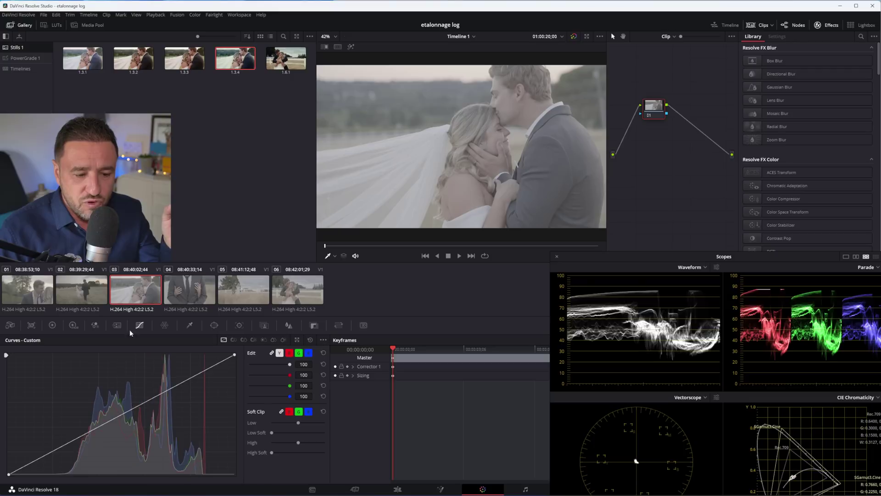
{"action": "left_click_drag", "start_coordinate": [58, 449], "coordinate": [76, 464]}
{"action": "left_click_drag", "start_coordinate": [178, 397], "coordinate": [164, 366]}
{"action": "left_click_drag", "start_coordinate": [75, 462], "coordinate": [85, 463]}
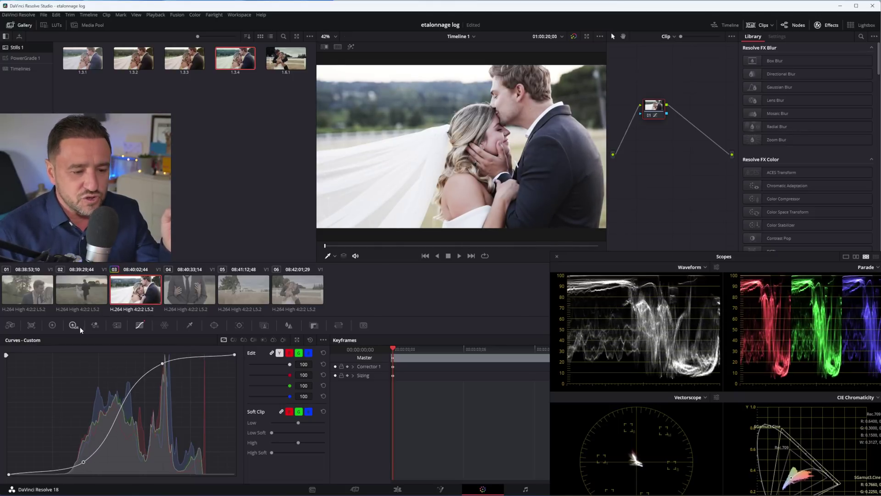
Step: Set clip 03's saturation to 72 in the primary color wheels
{"action": "left_click", "coordinate": [52, 325]}
{"action": "left_click_drag", "start_coordinate": [205, 475], "coordinate": [216, 475]}
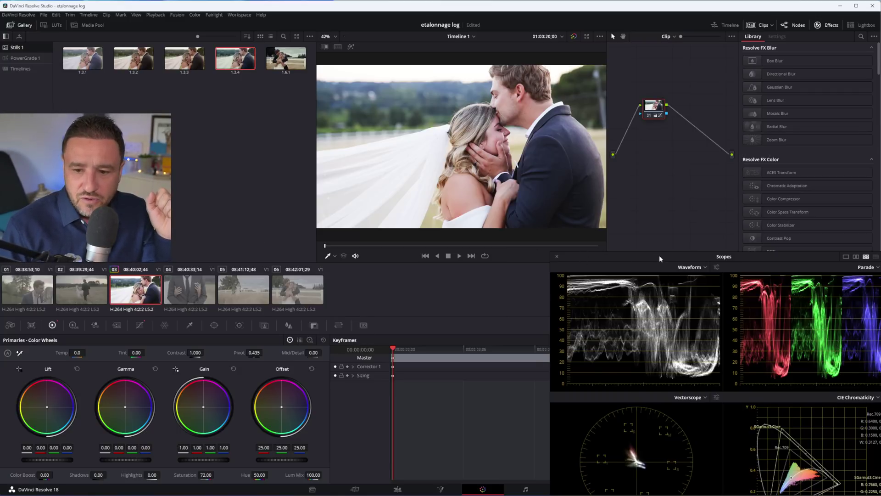
Step: Compare clip 03's saturation at 52.20 and 73 on the scopes, repositioning the scopes window around the image
{"action": "left_click_drag", "start_coordinate": [660, 255], "coordinate": [364, 67]}
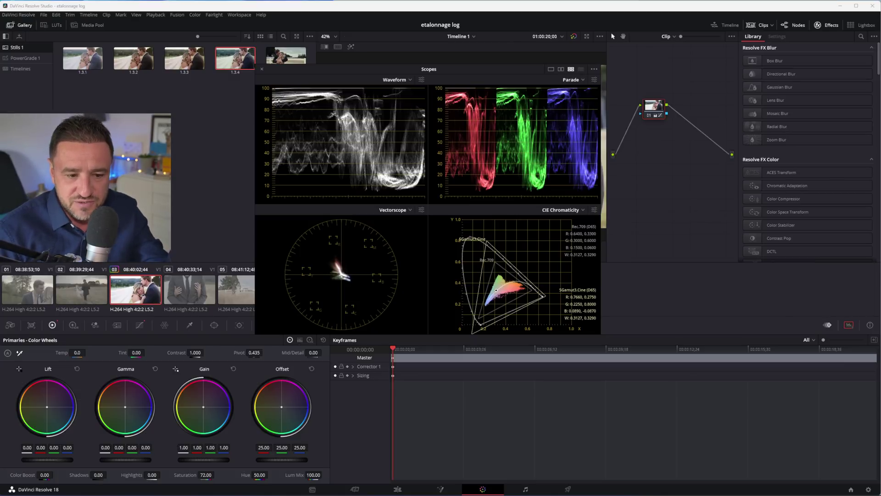
{"action": "left_click_drag", "start_coordinate": [207, 473], "coordinate": [211, 475]}
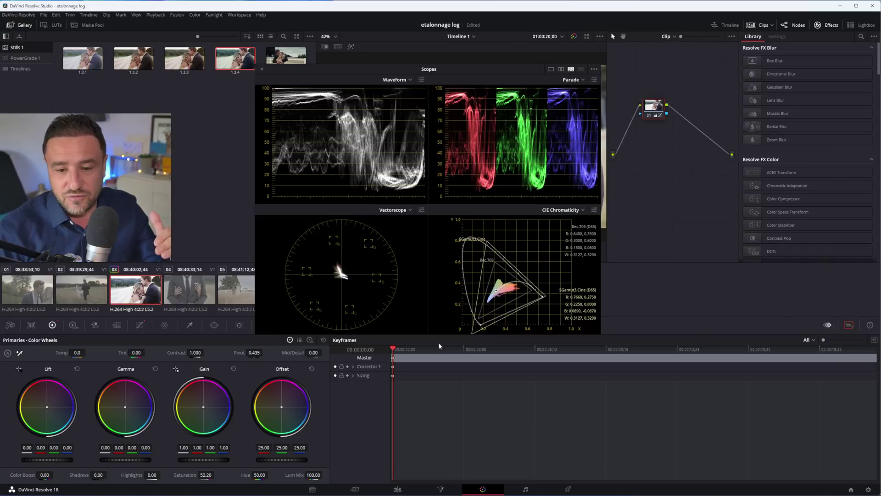
{"action": "left_click_drag", "start_coordinate": [197, 475], "coordinate": [212, 475]}
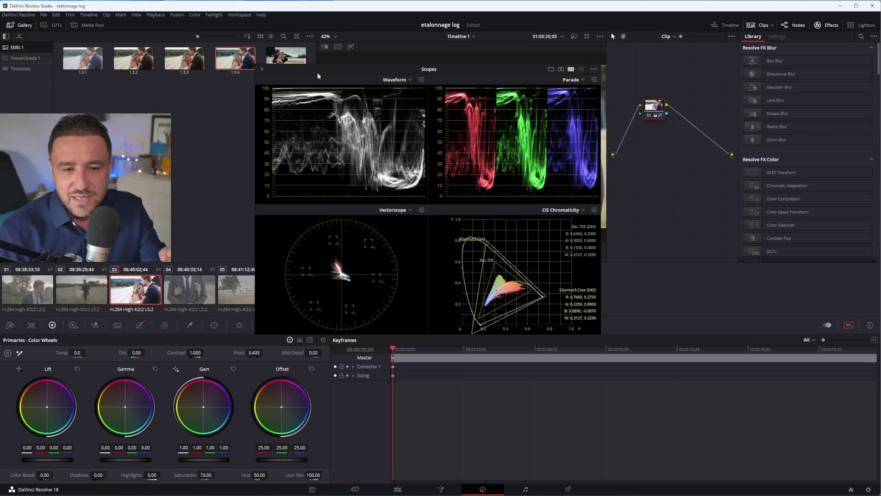
{"action": "left_click_drag", "start_coordinate": [315, 67], "coordinate": [518, 215]}
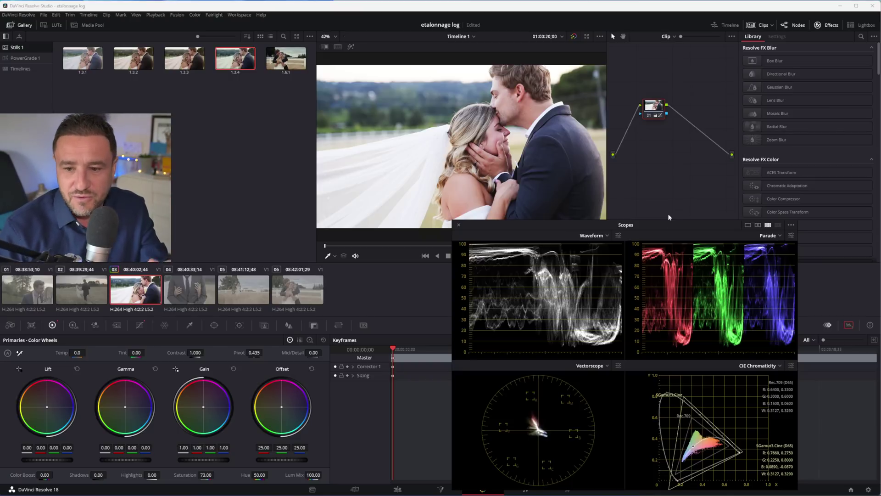
{"action": "left_click_drag", "start_coordinate": [659, 226], "coordinate": [364, 153]}
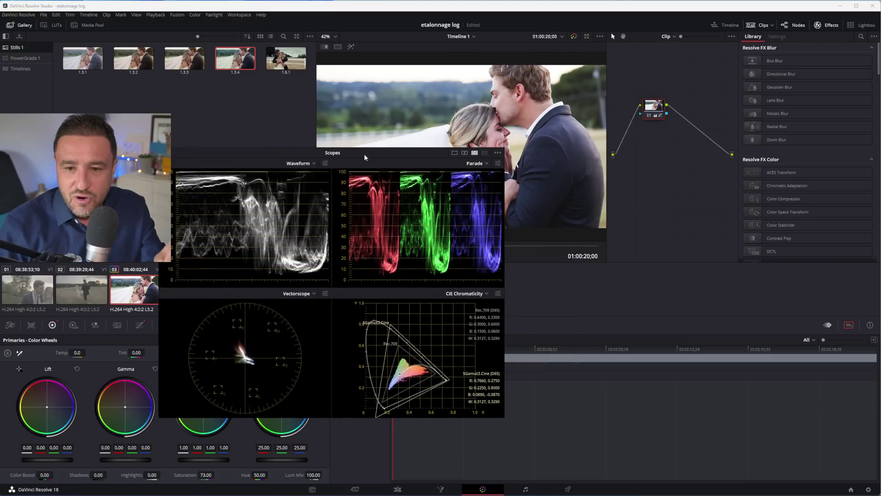
Step: Open the project's color management settings and examine the timeline and output color space options
{"action": "left_click", "coordinate": [868, 490]}
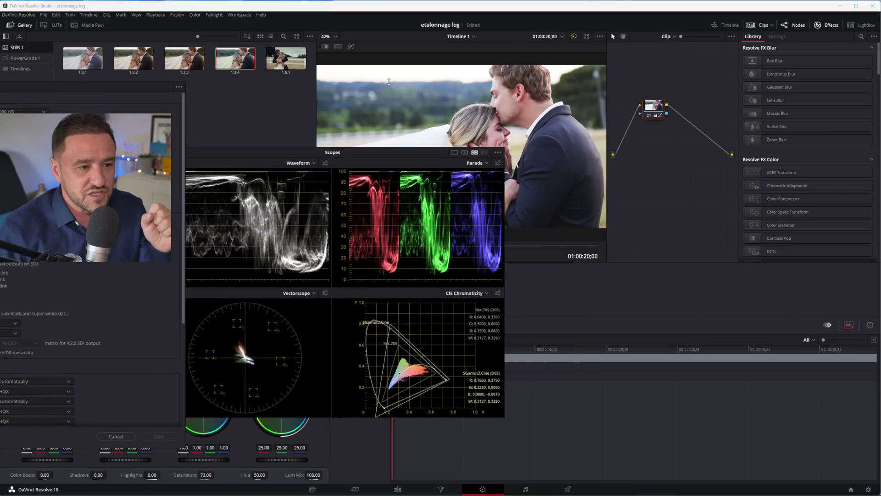
{"action": "left_click_drag", "start_coordinate": [90, 71], "coordinate": [498, 75]}
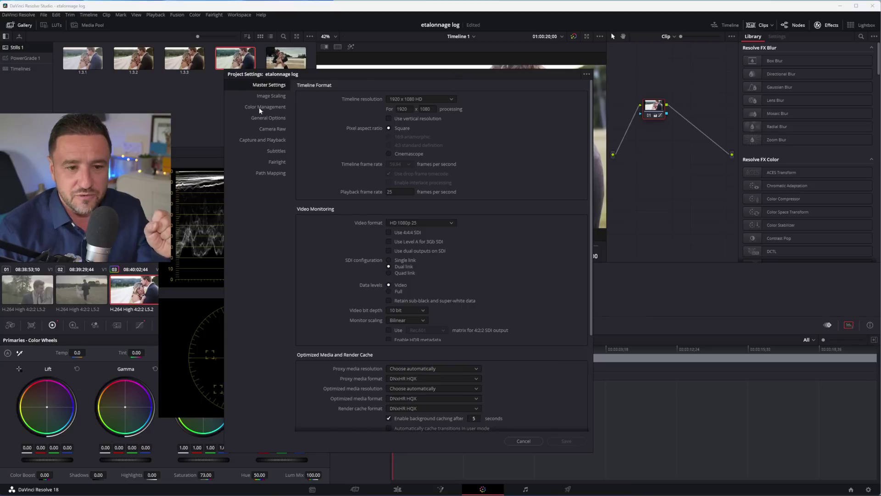
{"action": "left_click", "coordinate": [271, 110]}
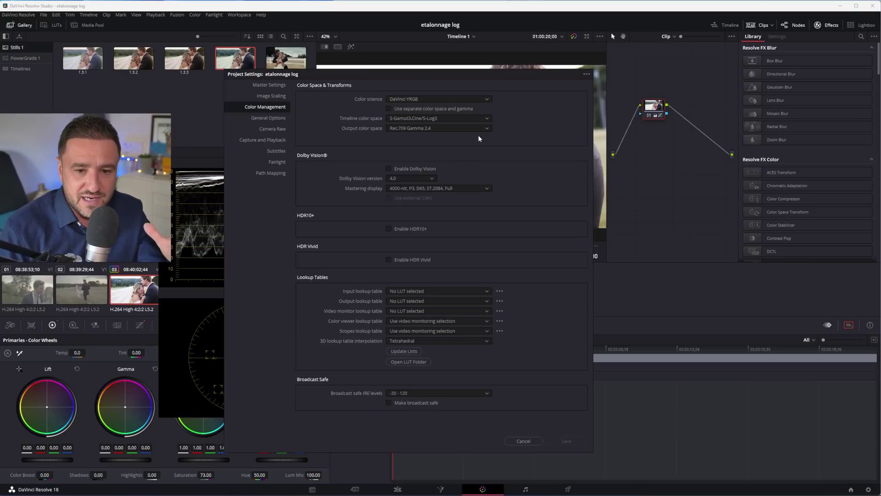
{"action": "left_click", "coordinate": [429, 129]}
{"action": "left_click", "coordinate": [429, 129]}
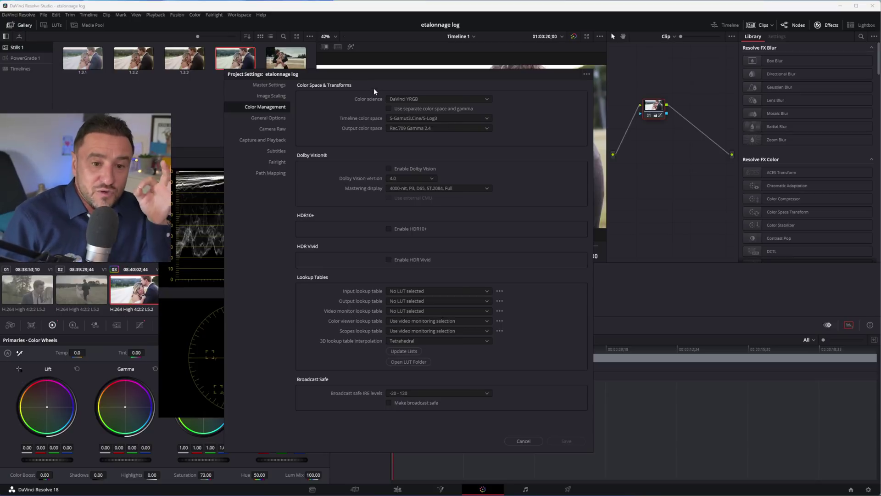
Step: Inspect the 3D lookup table interpolation options and close the project settings without saving
{"action": "left_click_drag", "start_coordinate": [359, 74], "coordinate": [479, 62]}
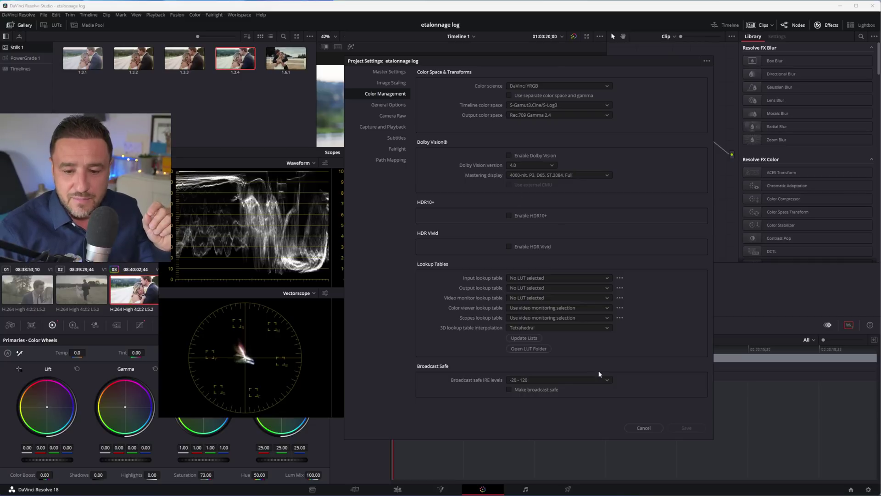
{"action": "left_click", "coordinate": [538, 327]}
{"action": "left_click", "coordinate": [535, 327]}
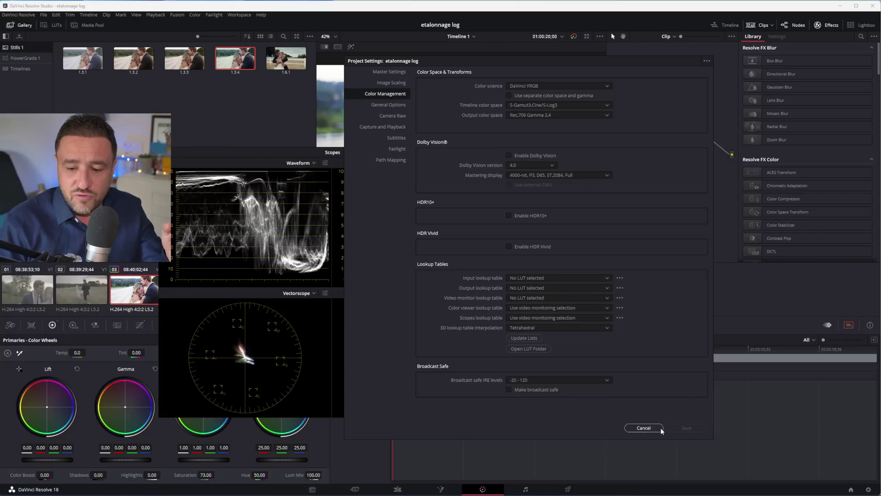
{"action": "left_click", "coordinate": [644, 428]}
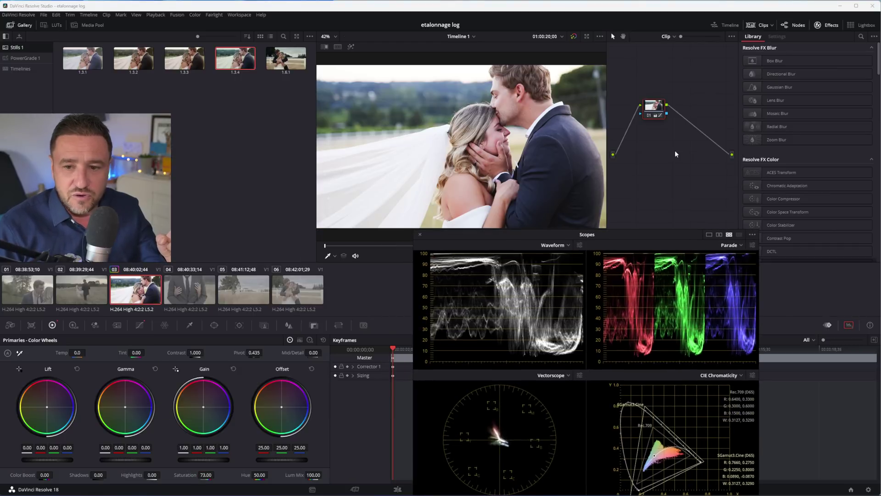
Step: Reset all grades and nodes on clip 03
{"action": "right_click", "coordinate": [673, 151]}
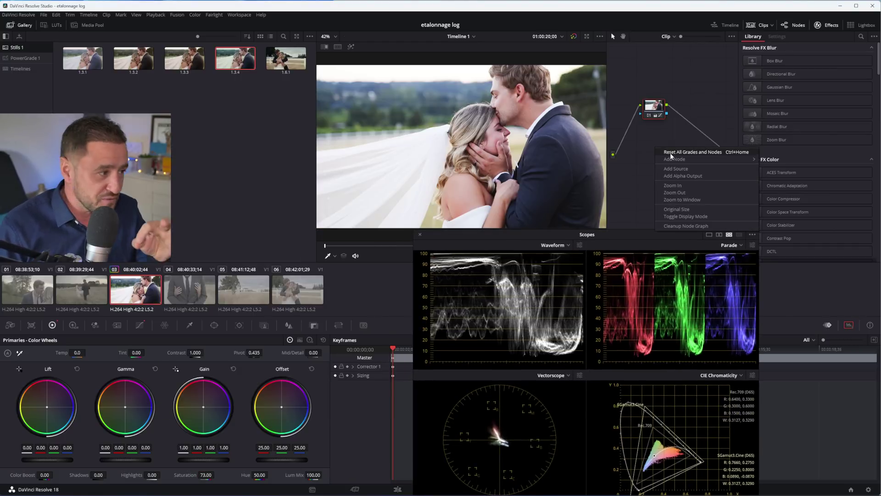
{"action": "left_click", "coordinate": [670, 152]}
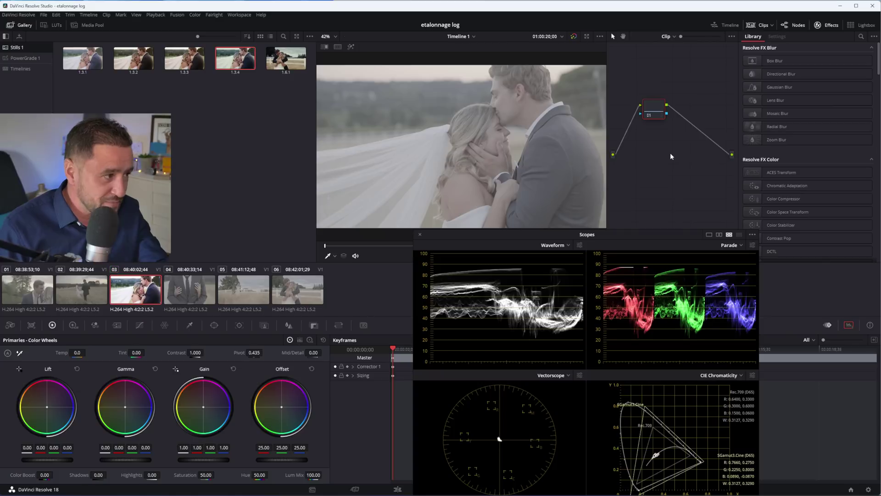
Step: Browse the LUT library to the Sony folder inside MisiLutV2
{"action": "left_click", "coordinate": [54, 27]}
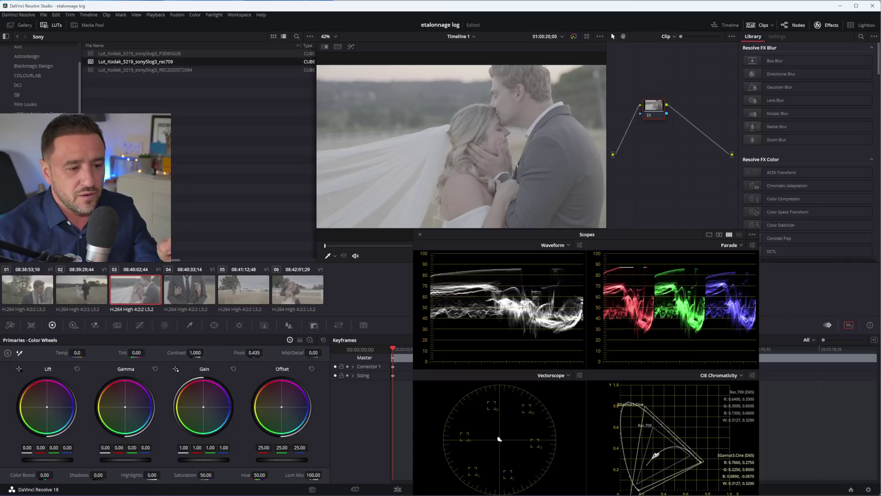
{"action": "left_click", "coordinate": [27, 133]}
{"action": "left_click", "coordinate": [9, 133]}
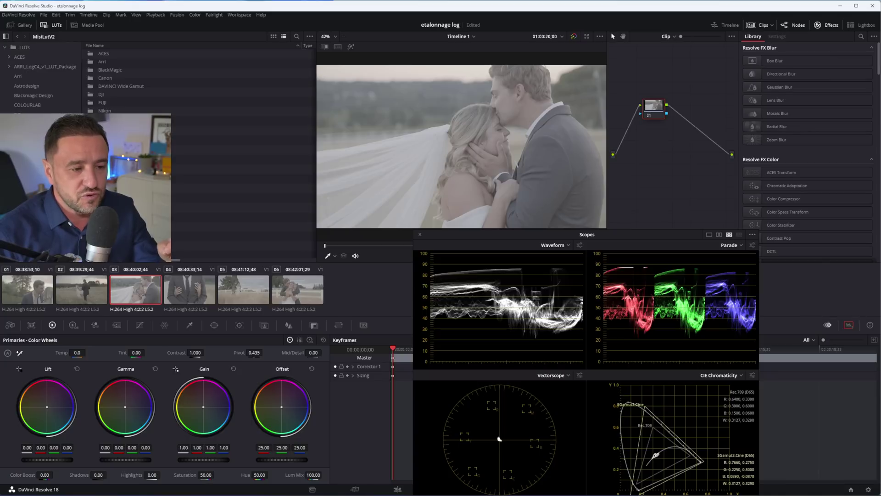
{"action": "double_click", "coordinate": [105, 135]}
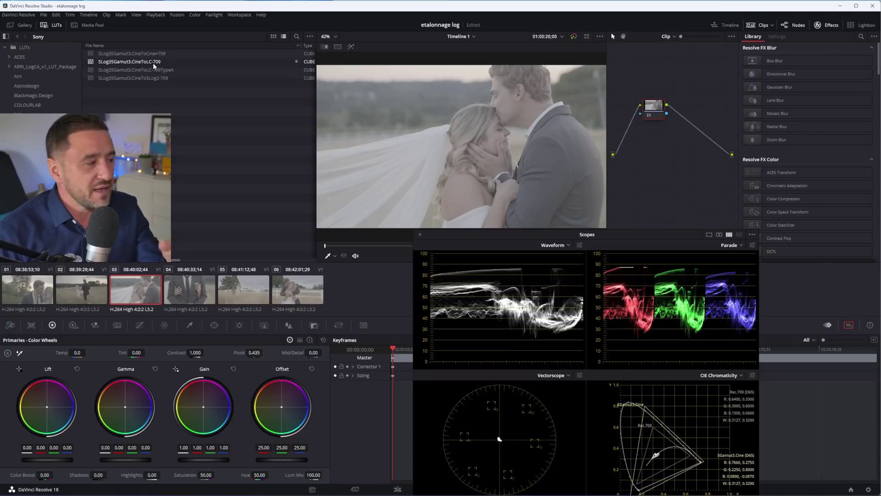
Step: Hide the effects library and apply the SLog3SGamut3.CineToLC-709 LUT to node 01
{"action": "left_click", "coordinate": [827, 25]}
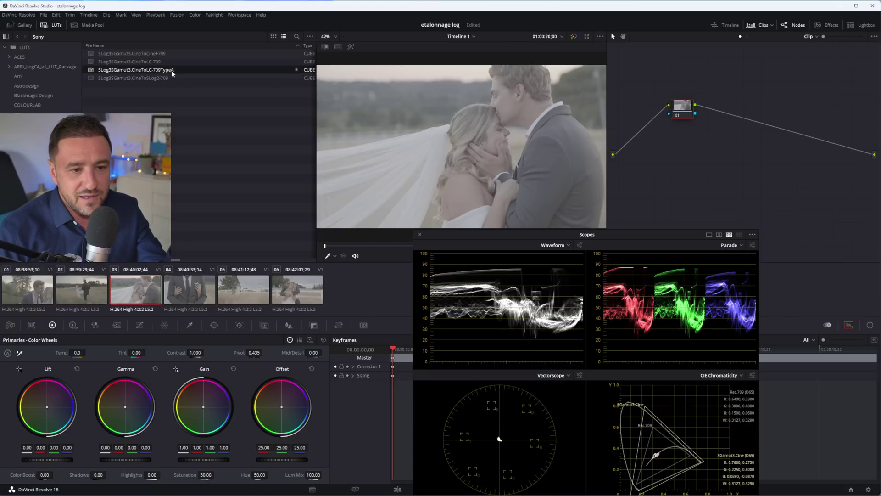
{"action": "left_click", "coordinate": [136, 60]}
{"action": "right_click", "coordinate": [131, 64]}
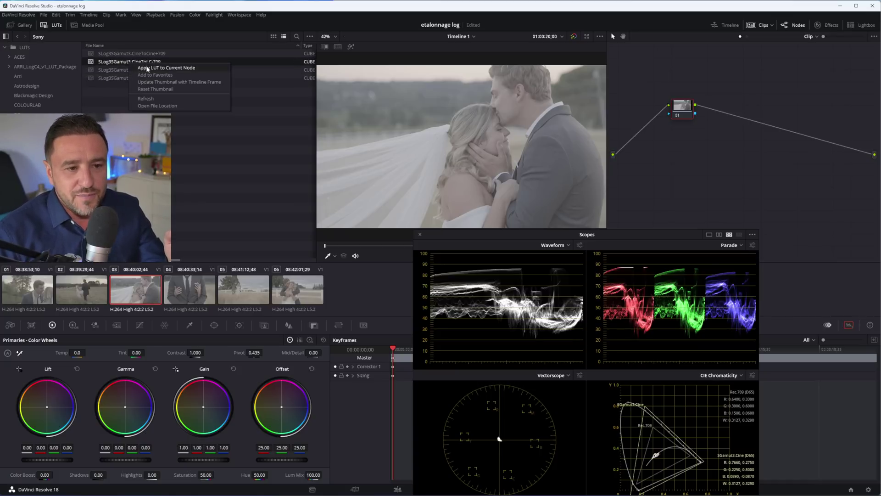
{"action": "left_click", "coordinate": [122, 63]}
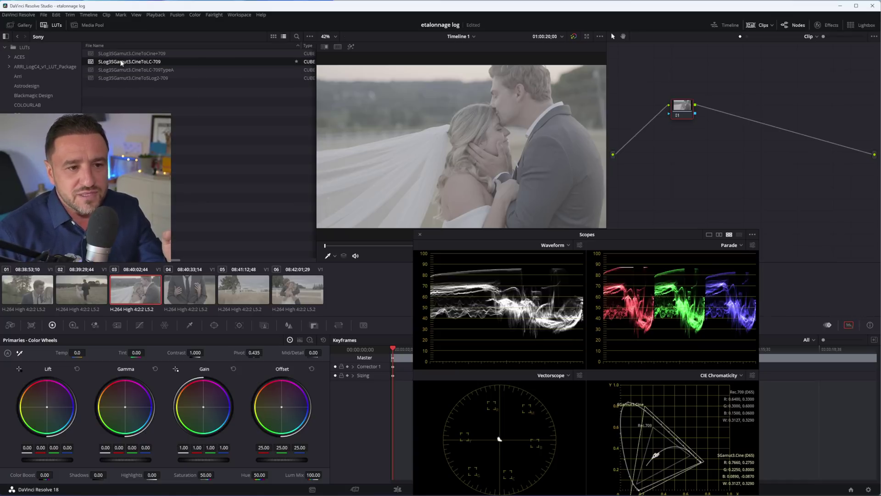
{"action": "right_click", "coordinate": [122, 63]}
{"action": "left_click", "coordinate": [139, 66]}
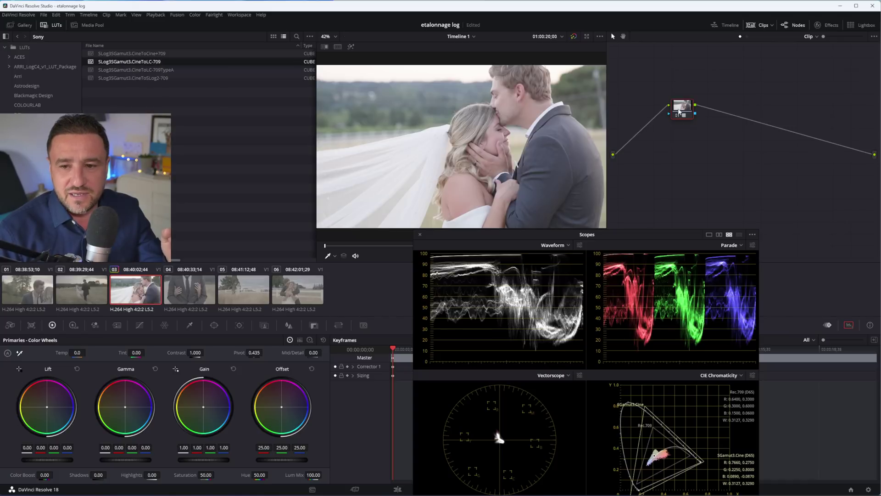
Step: Move the scopes clear of the color wheels and lower the node's Offset to 10.00 on all three channels using the printer lights
{"action": "left_click_drag", "start_coordinate": [638, 234], "coordinate": [754, 215]}
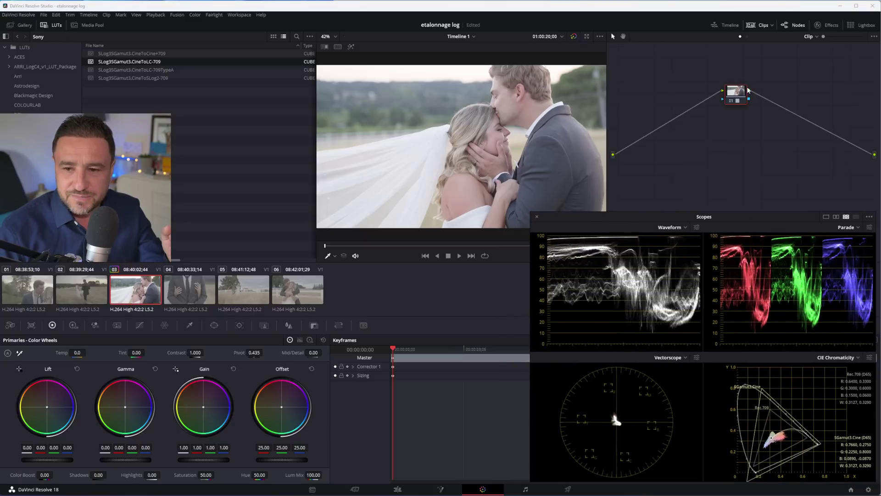
{"action": "left_click_drag", "start_coordinate": [747, 91], "coordinate": [740, 103]}
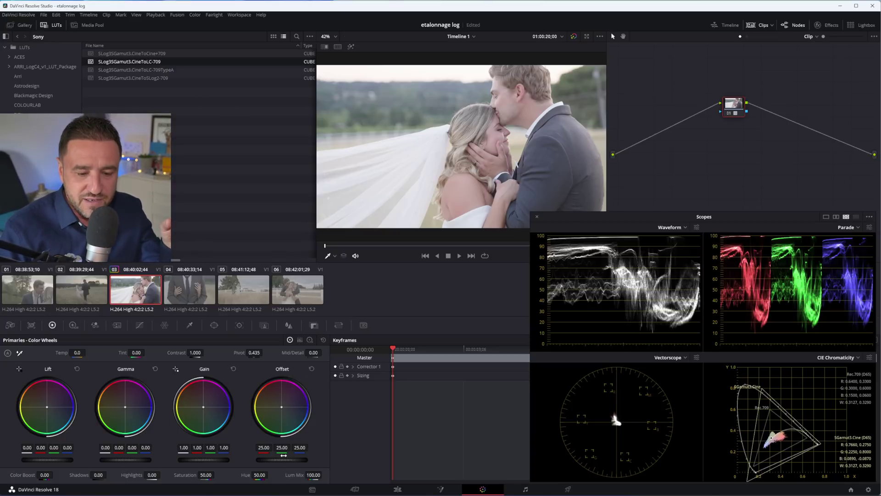
{"action": "left_click", "coordinate": [194, 15]}
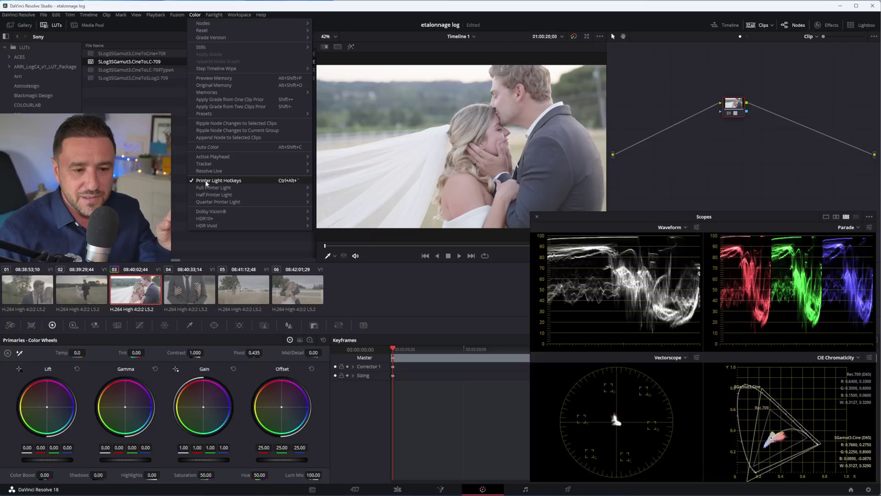
{"action": "left_click", "coordinate": [384, 304]}
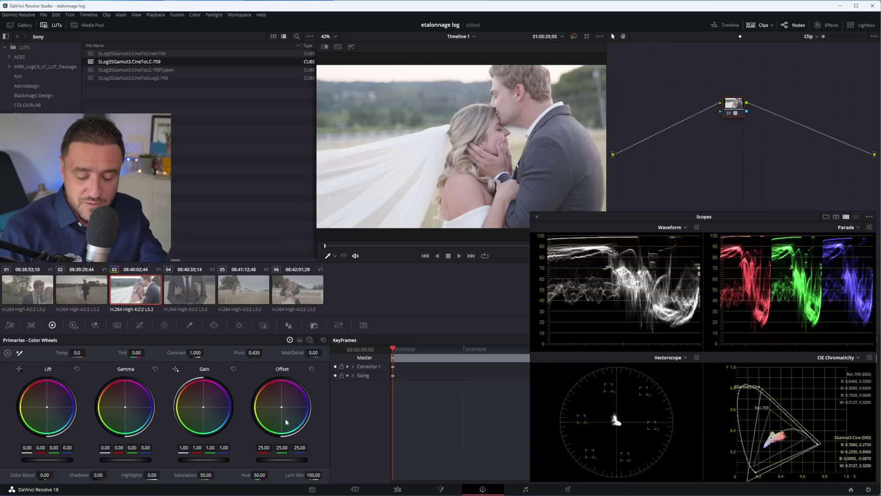
{"action": "scroll", "coordinate": [286, 420], "scroll_direction": "down", "scroll_amount": 10}
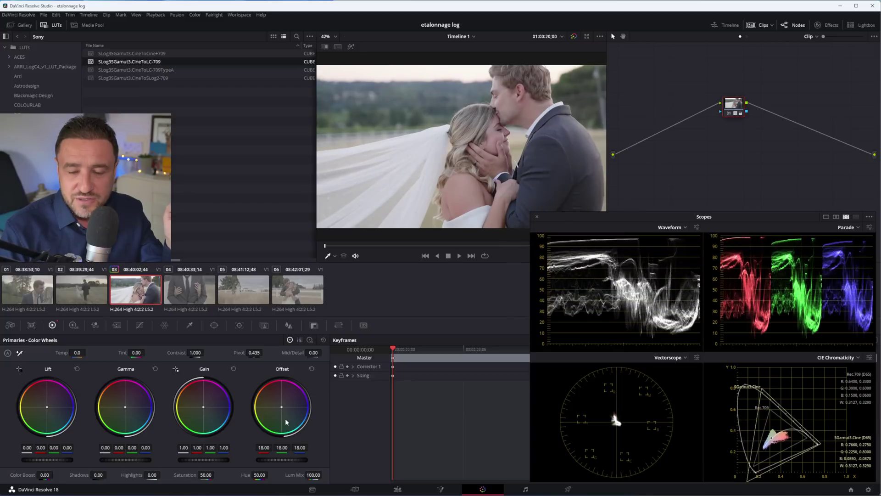
{"action": "scroll", "coordinate": [285, 418], "scroll_direction": "down", "scroll_amount": 3}
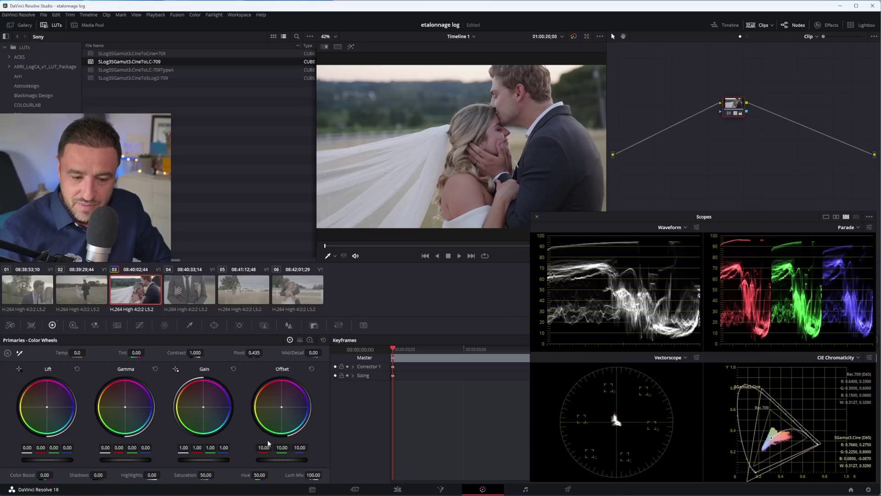
Step: Try lowering the Global exposure to -0.57 with the High Dynamic Range wheels, reset it, and return to the primary wheels
{"action": "left_click", "coordinate": [73, 325]}
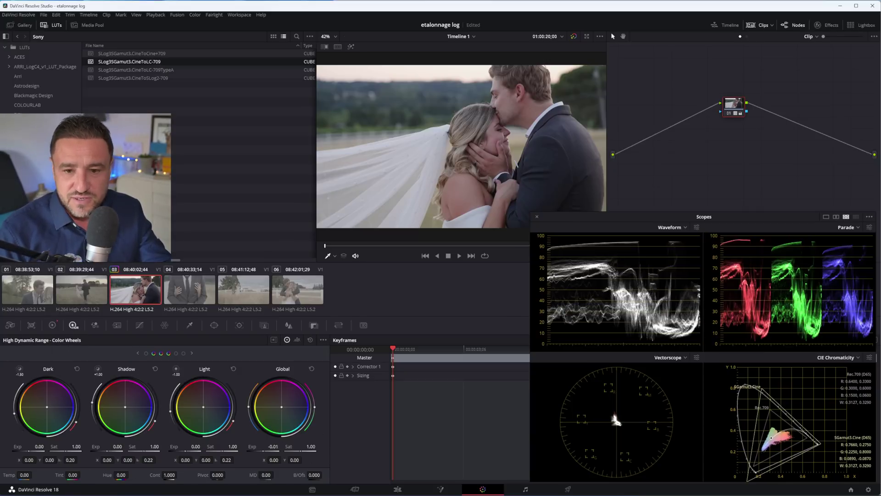
{"action": "left_click_drag", "start_coordinate": [273, 446], "coordinate": [262, 449]}
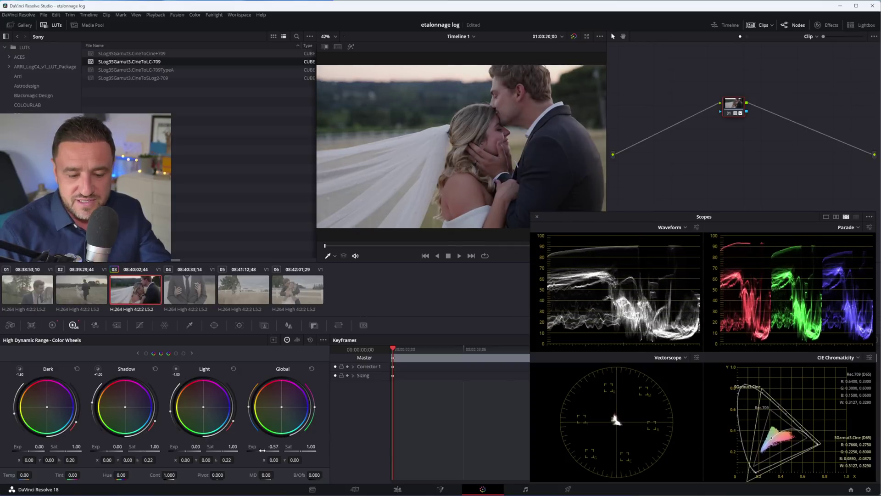
{"action": "left_click", "coordinate": [311, 369]}
{"action": "left_click", "coordinate": [52, 324]}
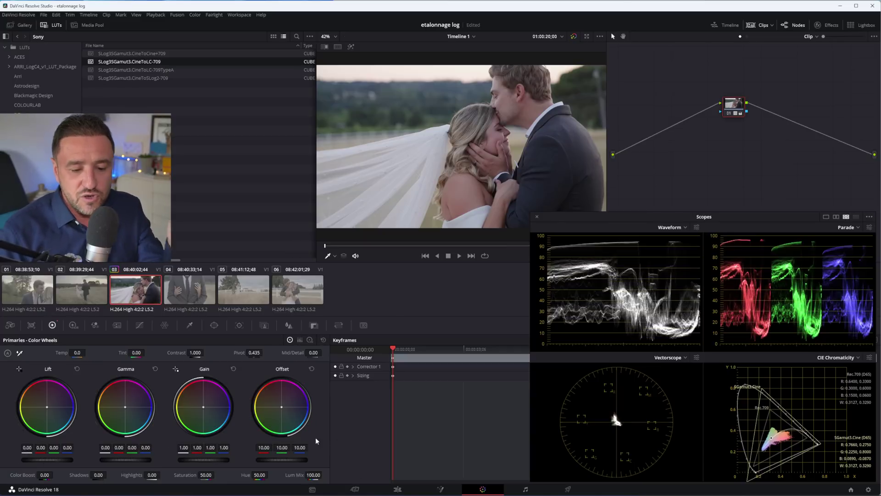
{"action": "left_click_drag", "start_coordinate": [286, 455], "coordinate": [286, 457]}
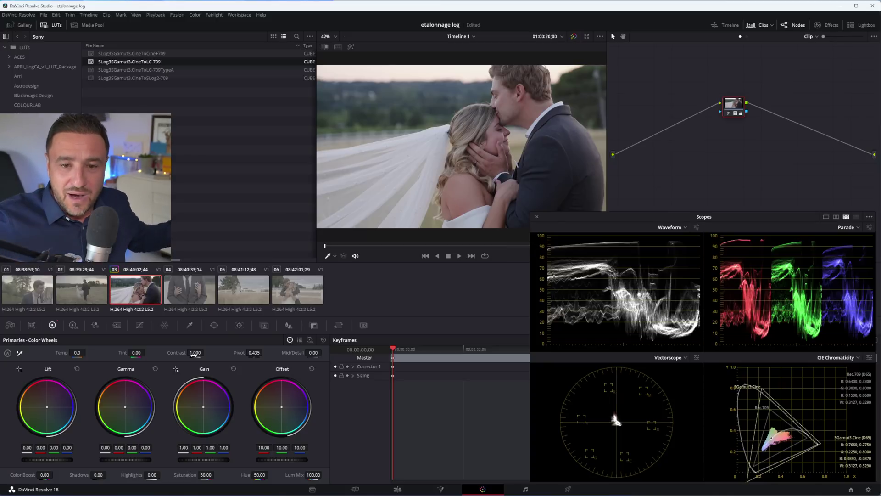
Step: Set the node's contrast pivot to 0.410 and its contrast to 1.170, saving the project along the way
{"action": "left_click", "coordinate": [253, 353]}
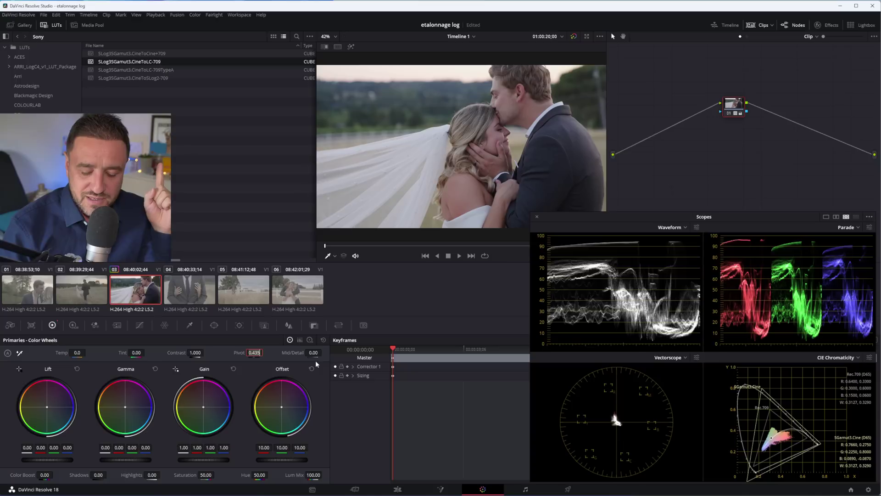
{"action": "type", "text": "0.41"}
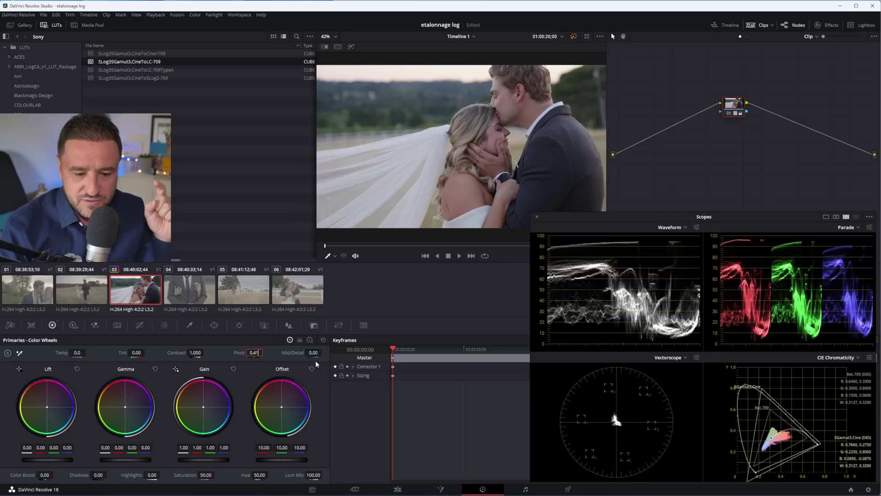
{"action": "key", "text": "Return"}
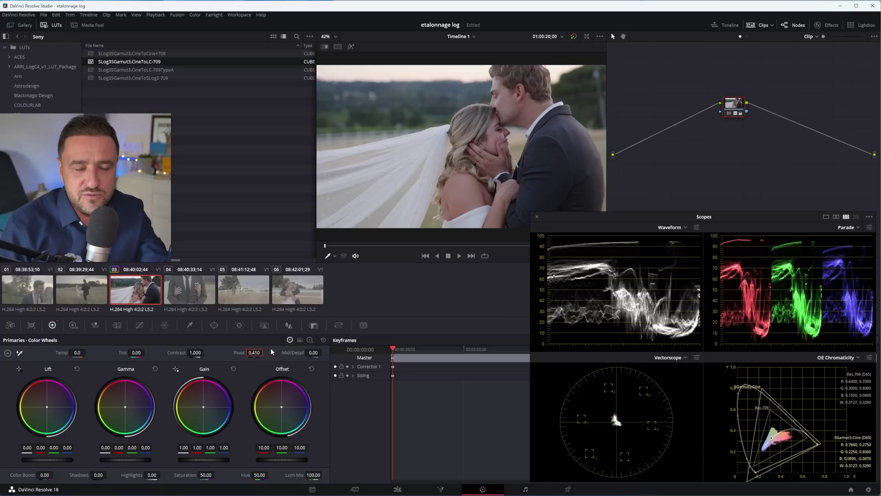
{"action": "key", "text": "ctrl+s"}
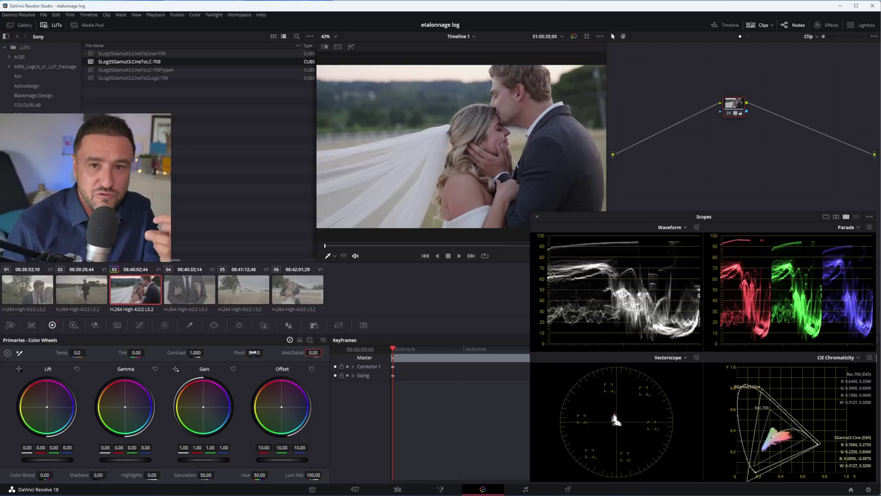
{"action": "left_click_drag", "start_coordinate": [252, 352], "coordinate": [249, 353]}
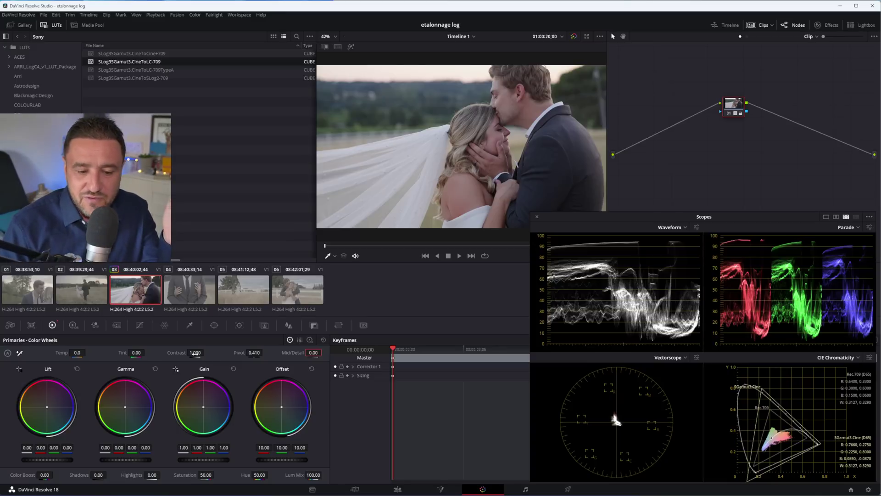
{"action": "left_click_drag", "start_coordinate": [206, 354], "coordinate": [205, 352]}
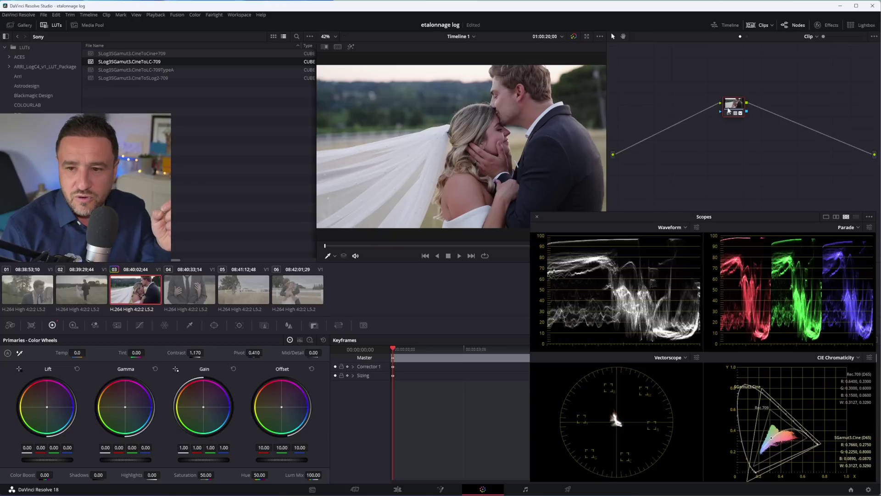
Step: Add a serial node before the LUT node and lower its Highlights to -27.50
{"action": "mouse_move", "coordinate": [734, 106]}
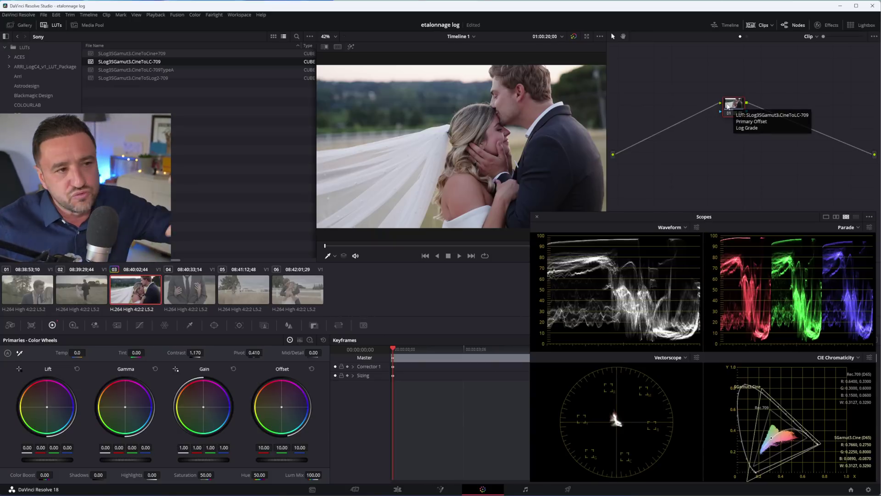
{"action": "right_click", "coordinate": [728, 107]}
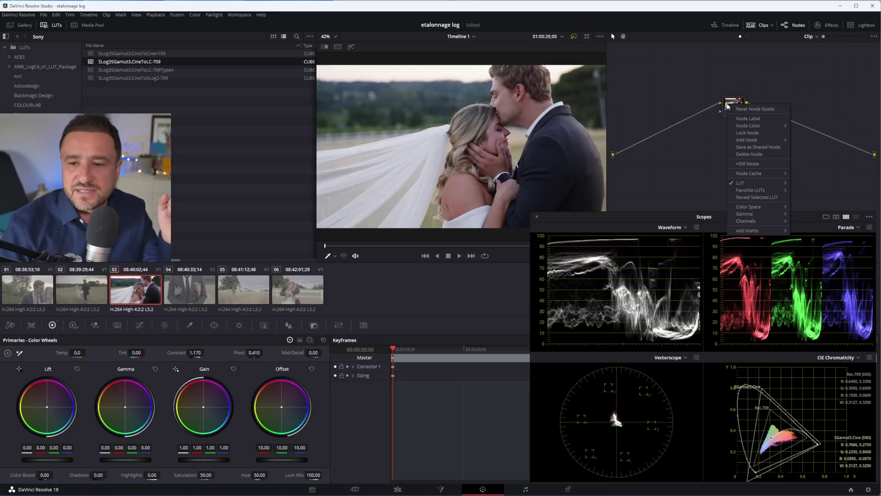
{"action": "mouse_move", "coordinate": [752, 141]}
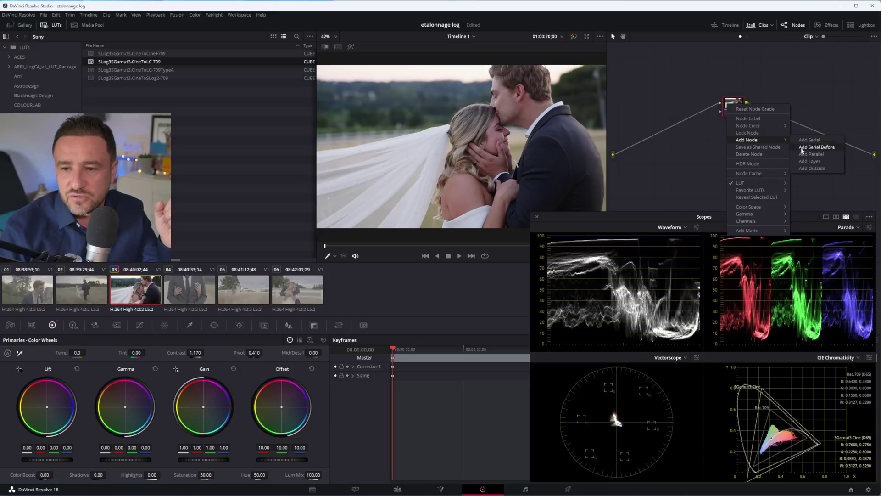
{"action": "left_click", "coordinate": [806, 147]}
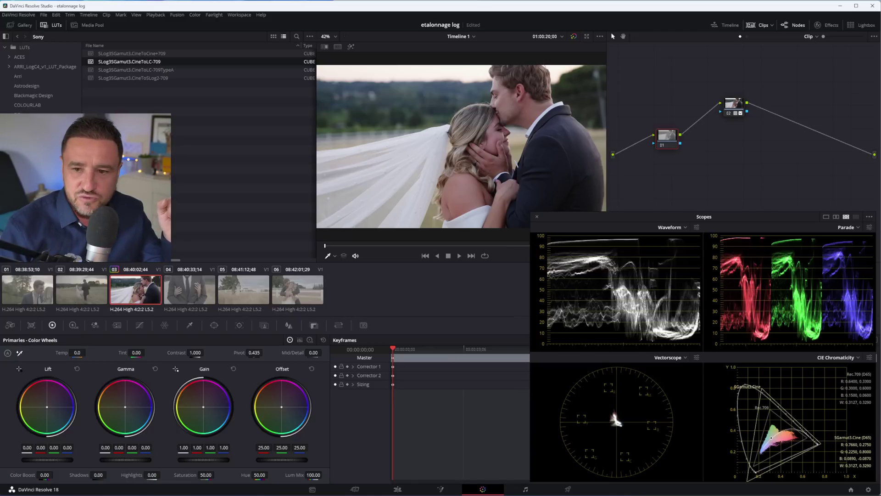
{"action": "left_click_drag", "start_coordinate": [152, 475], "coordinate": [162, 474]}
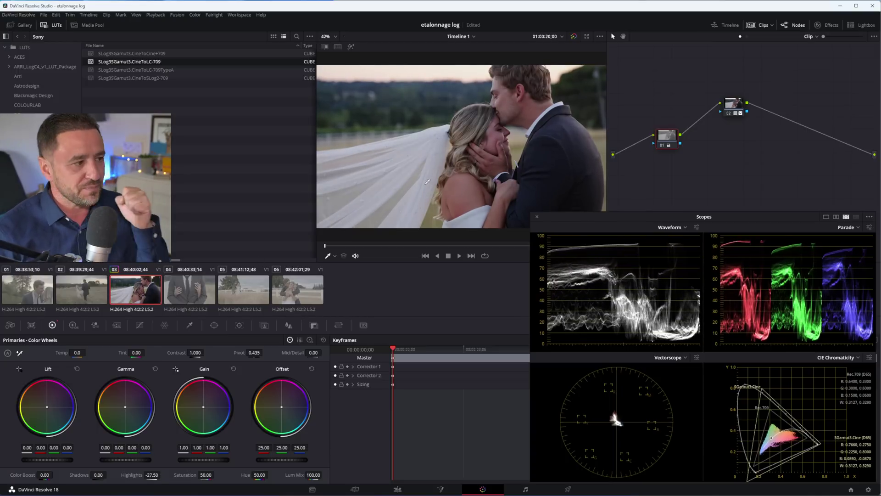
Step: Grab a still of the LUT-based grade and reset all grades and nodes on the clip
{"action": "right_click", "coordinate": [442, 132]}
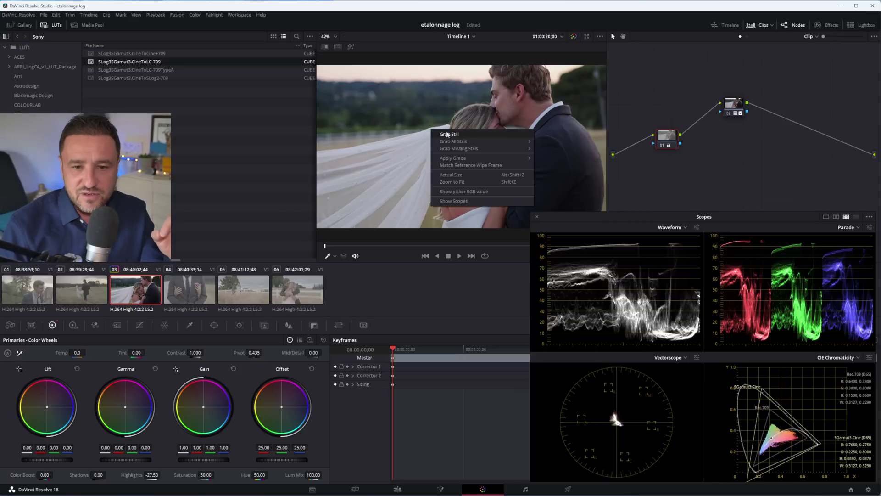
{"action": "left_click", "coordinate": [450, 129]}
{"action": "left_click_drag", "start_coordinate": [656, 212], "coordinate": [509, 230]}
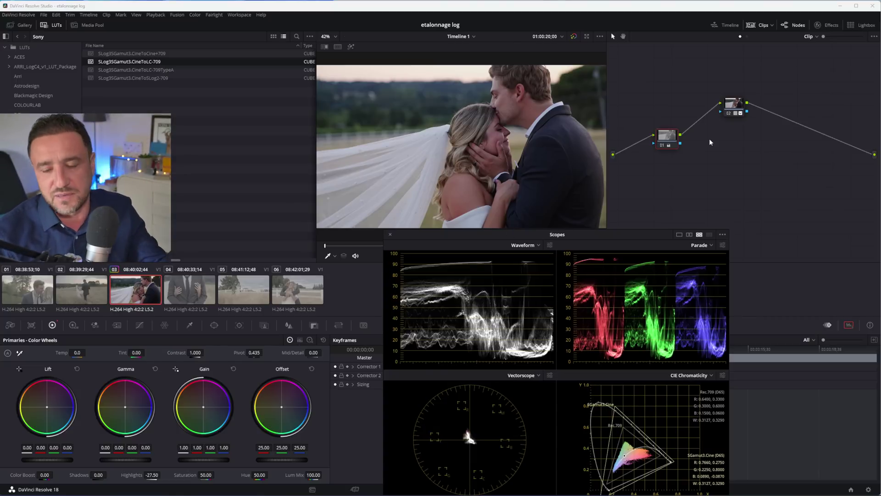
{"action": "right_click", "coordinate": [722, 147]}
{"action": "left_click", "coordinate": [758, 147]}
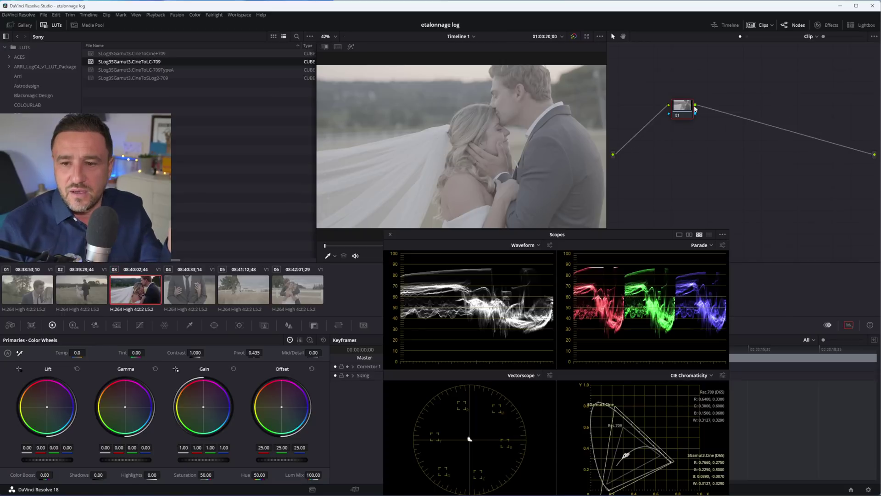
Step: Show the effects library and apply the Color Space Transform effect to node 01
{"action": "left_click", "coordinate": [818, 25]}
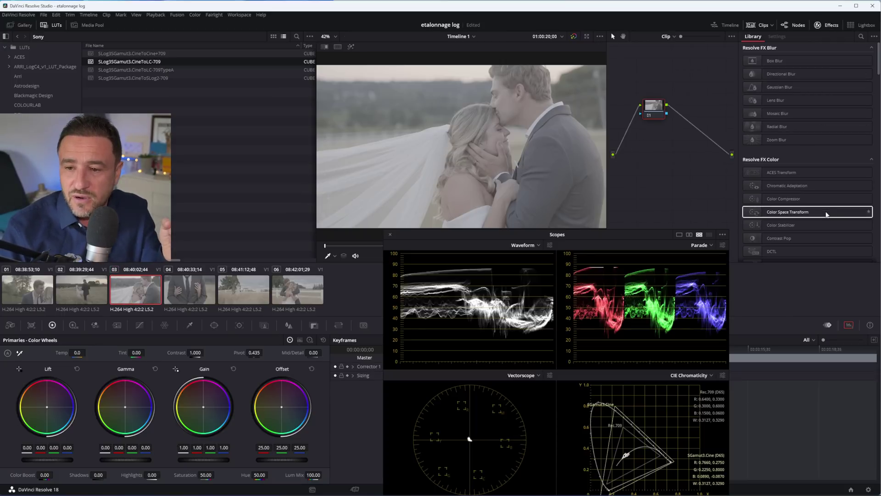
{"action": "left_click_drag", "start_coordinate": [814, 217], "coordinate": [664, 107]}
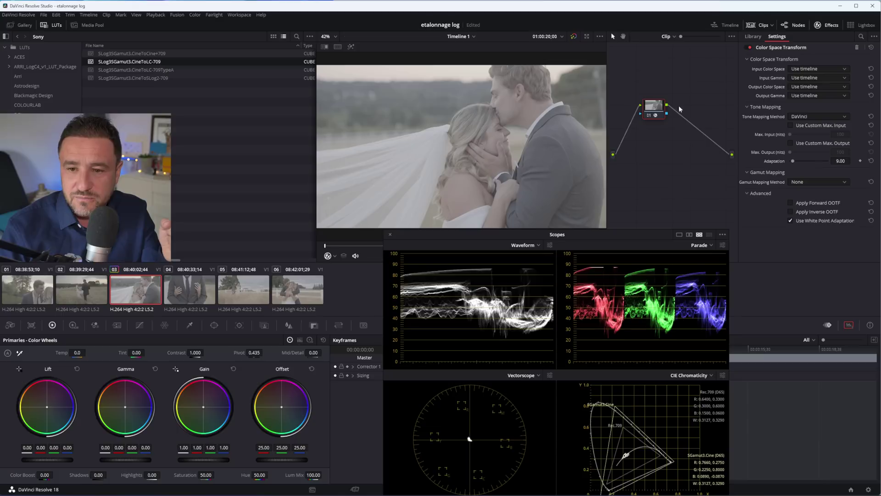
{"action": "left_click", "coordinate": [806, 63]}
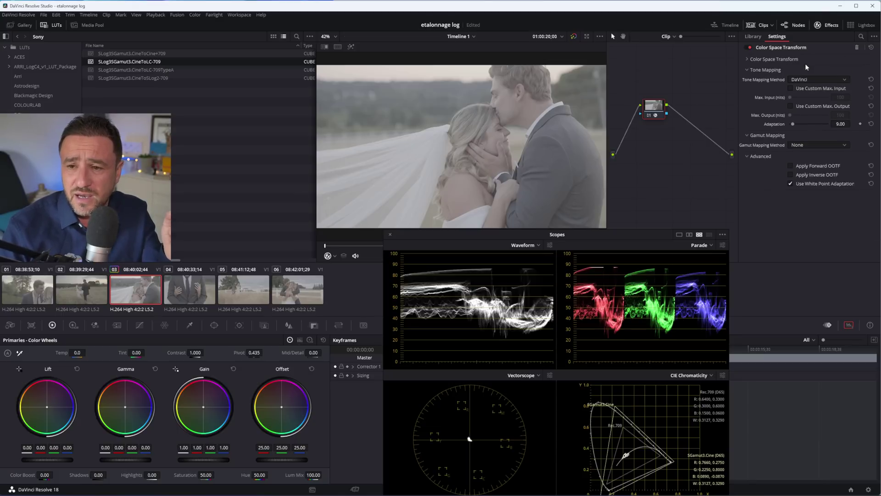
{"action": "left_click", "coordinate": [762, 60]}
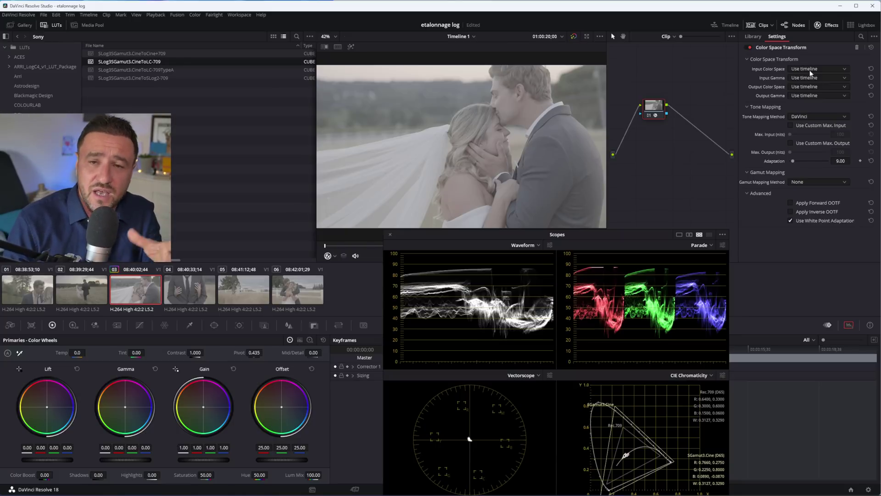
Step: Set the Color Space Transform's output color space to Rec.709
{"action": "left_click", "coordinate": [800, 87]}
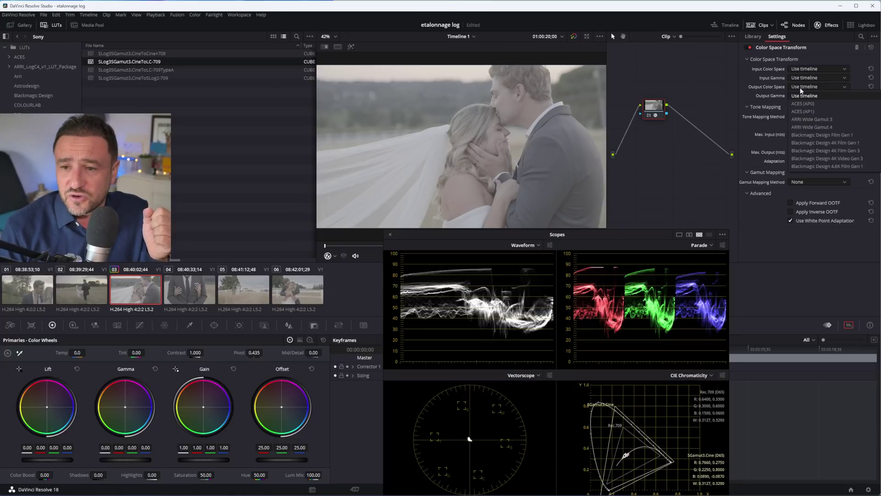
{"action": "scroll", "coordinate": [810, 133], "scroll_direction": "up", "scroll_amount": 3}
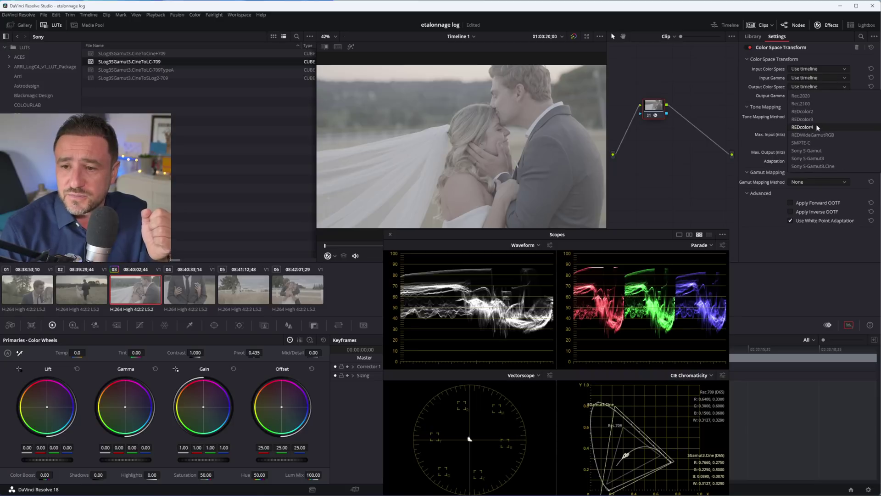
{"action": "left_click", "coordinate": [812, 134]}
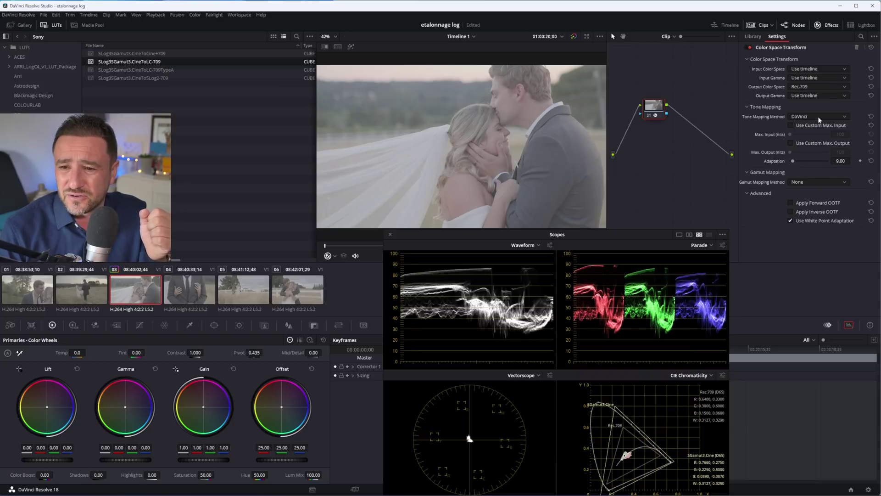
Step: Set the Color Space Transform's output gamma to Gamma 2.4
{"action": "left_click", "coordinate": [806, 95]}
{"action": "scroll", "coordinate": [818, 134], "scroll_direction": "down", "scroll_amount": 3}
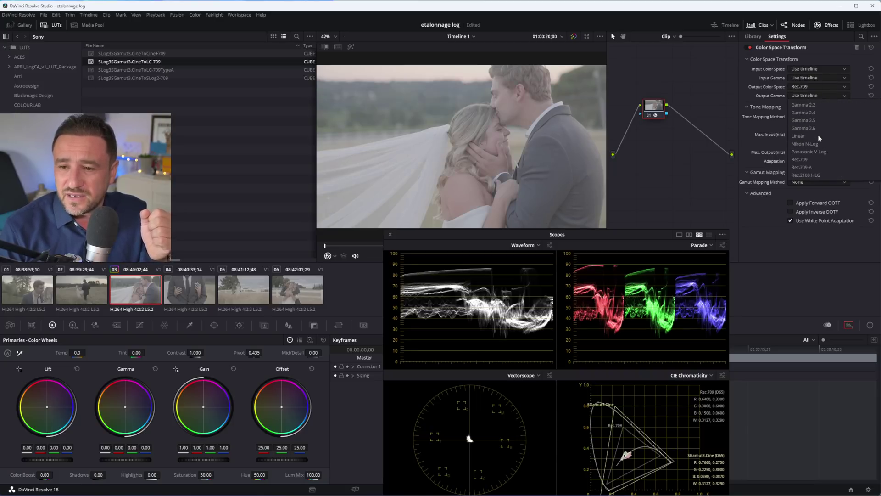
{"action": "left_click", "coordinate": [818, 134]}
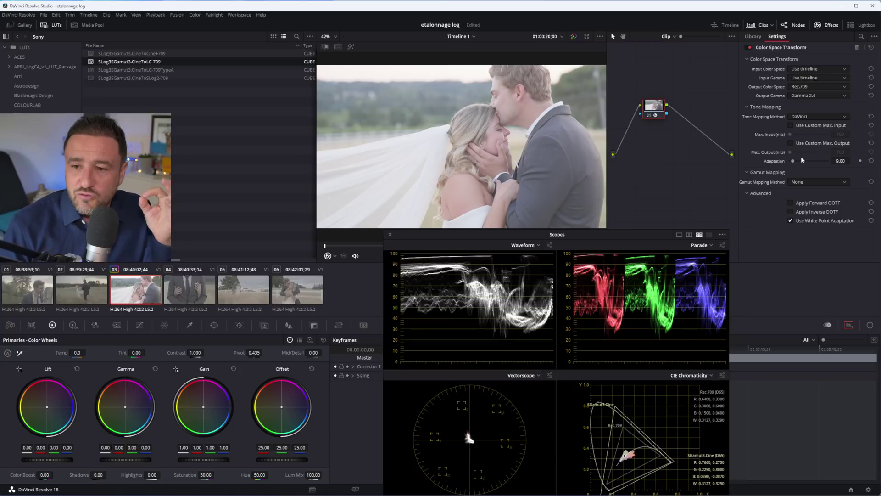
Step: In the Color Space Transform's tone mapping, enable custom max. input at 2606 nits and set Adaptation to 32.46
{"action": "left_click_drag", "start_coordinate": [793, 161], "coordinate": [788, 162]}
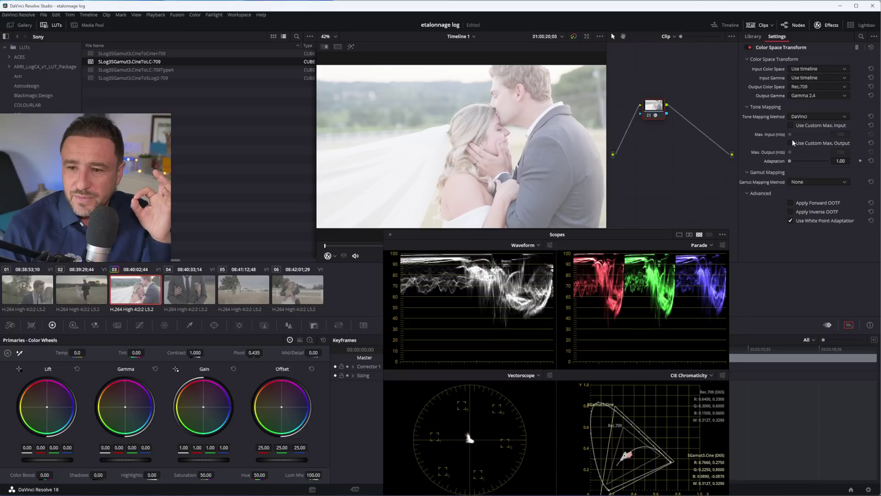
{"action": "left_click", "coordinate": [791, 126]}
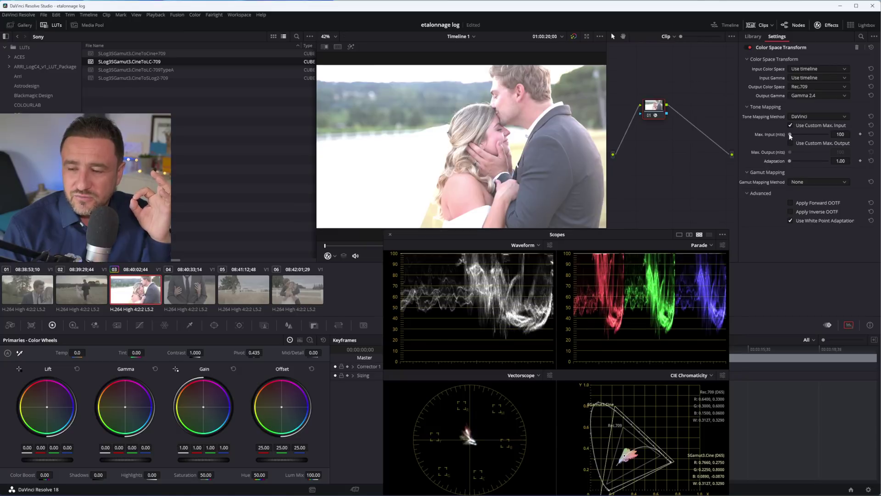
{"action": "mouse_move", "coordinate": [792, 133]}
{"action": "left_mouse_down"}
{"action": "mouse_move", "coordinate": [806, 138]}
{"action": "mouse_move", "coordinate": [791, 128]}
{"action": "left_mouse_up"}
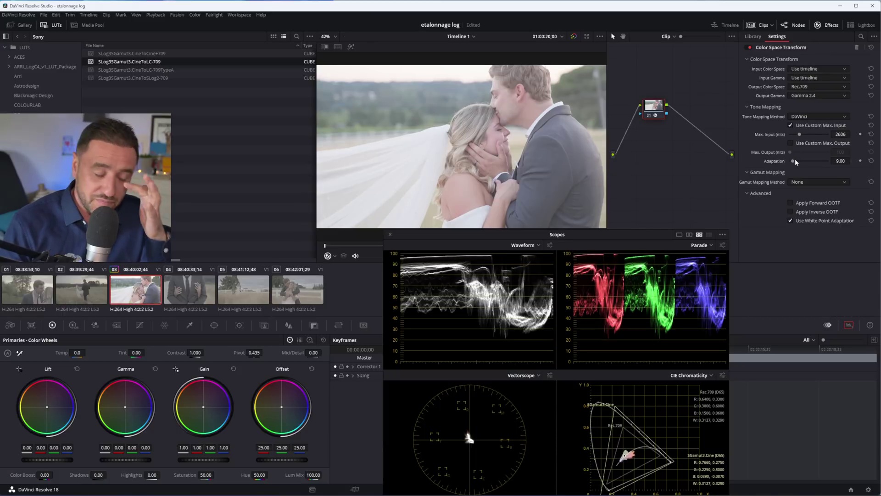
{"action": "mouse_move", "coordinate": [794, 163]}
{"action": "left_mouse_down"}
{"action": "mouse_move", "coordinate": [822, 163]}
{"action": "mouse_move", "coordinate": [802, 162]}
{"action": "left_mouse_up"}
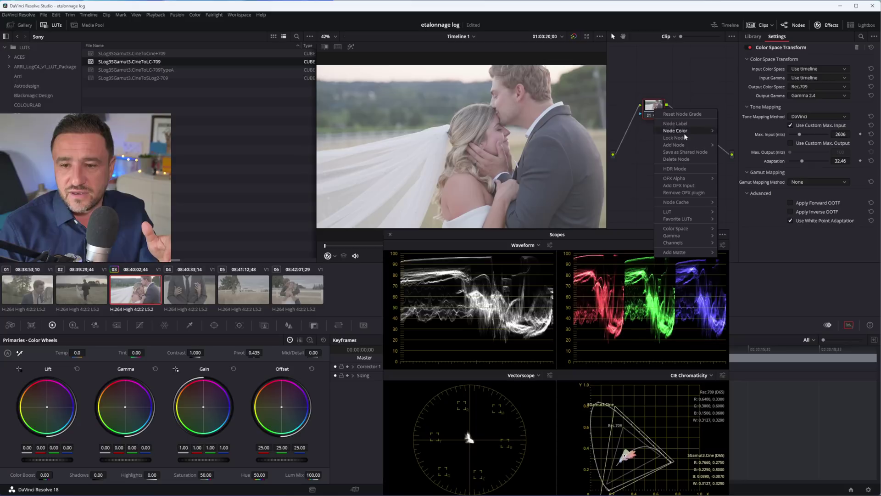
Step: Add a serial node before the Color Space Transform node and move it below that node in the graph
{"action": "right_click", "coordinate": [657, 111]}
{"action": "mouse_move", "coordinate": [682, 148]}
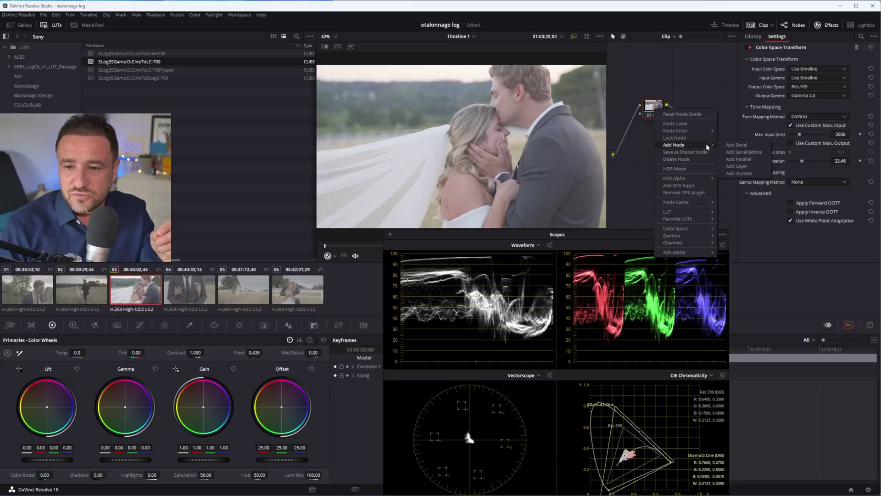
{"action": "left_click", "coordinate": [730, 154]}
{"action": "left_click_drag", "start_coordinate": [669, 141], "coordinate": [649, 153]}
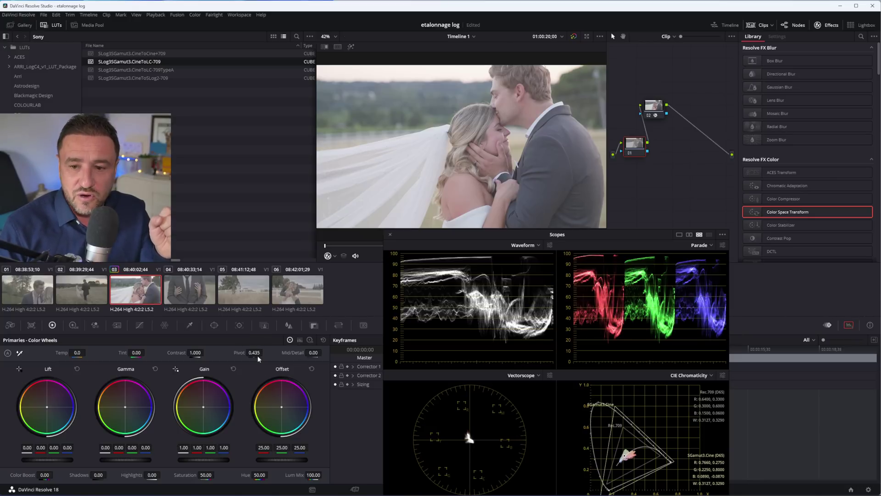
Step: On the new first node, set Pivot to 0.410 and Contrast to 1.302, and lower Offset to 15.50
{"action": "left_click_drag", "start_coordinate": [256, 353], "coordinate": [258, 354]}
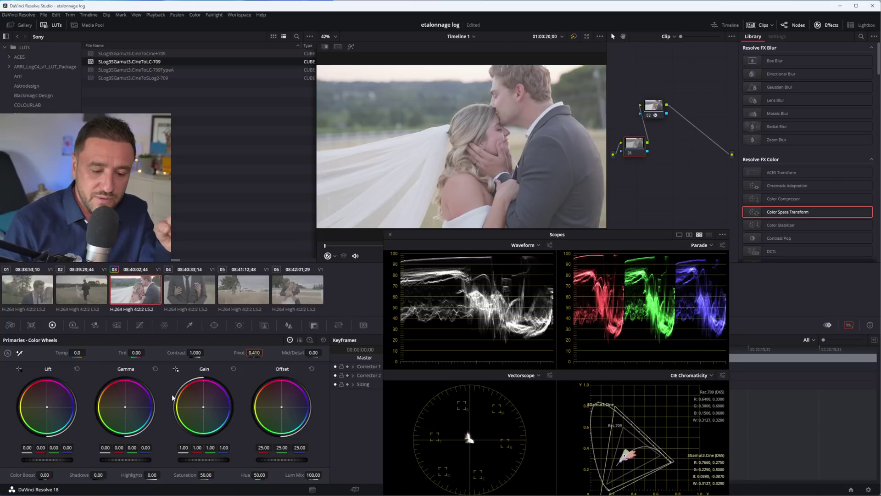
{"action": "left_click_drag", "start_coordinate": [196, 352], "coordinate": [244, 354]}
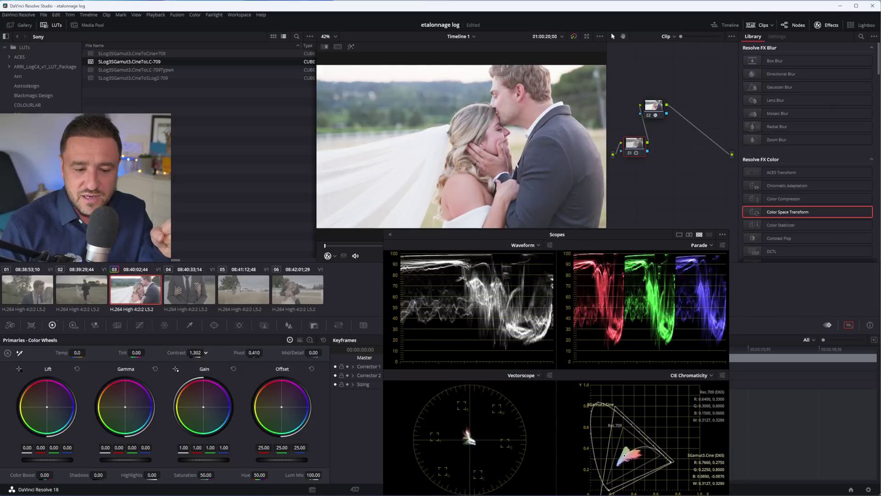
{"action": "left_click_drag", "start_coordinate": [280, 461], "coordinate": [280, 460]}
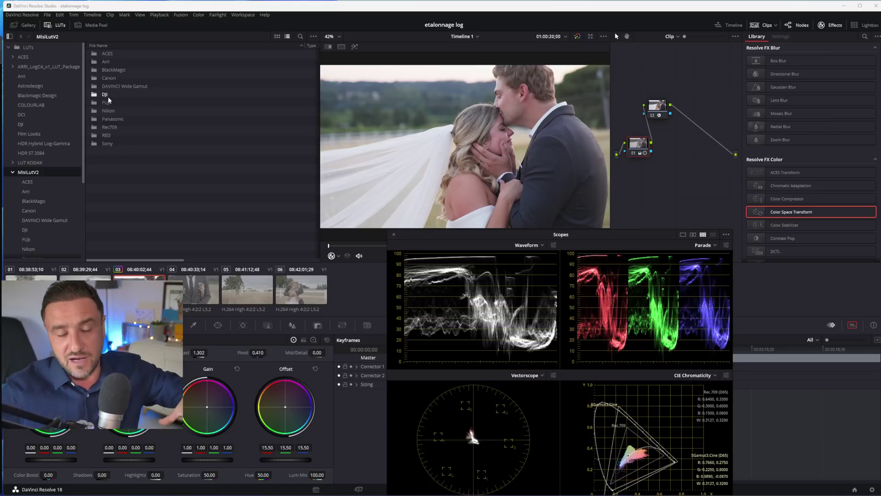
Step: Reset all the clip's grades and nodes and apply the MisiLutV2 Sony LUT Lut_Kodak_5219_sonySlog3_rec709 to node 01
{"action": "right_click", "coordinate": [680, 175]}
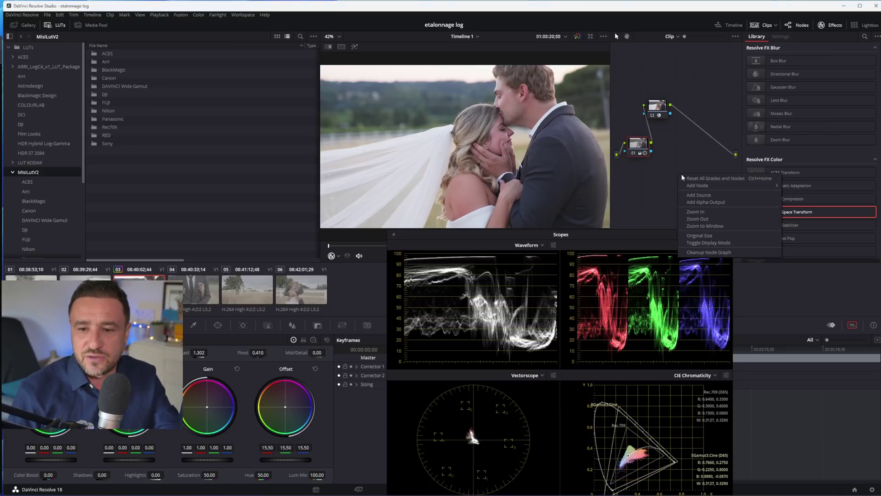
{"action": "key", "text": "Escape"}
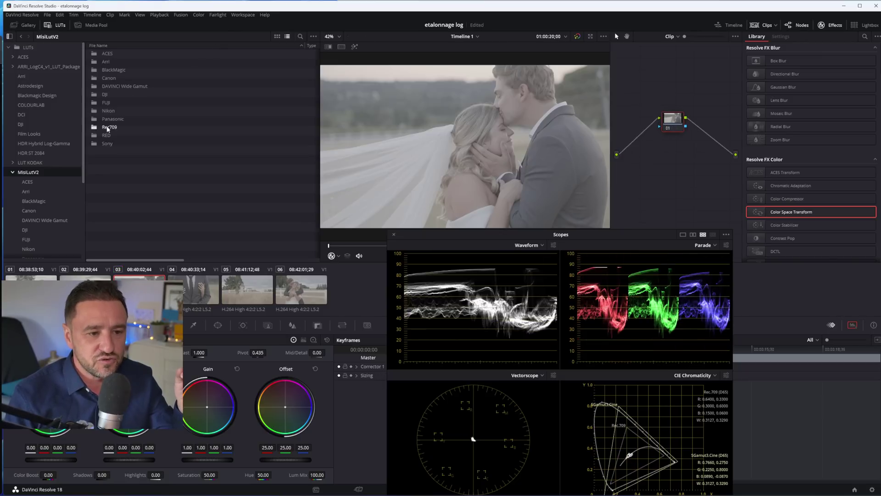
{"action": "double_click", "coordinate": [107, 144]}
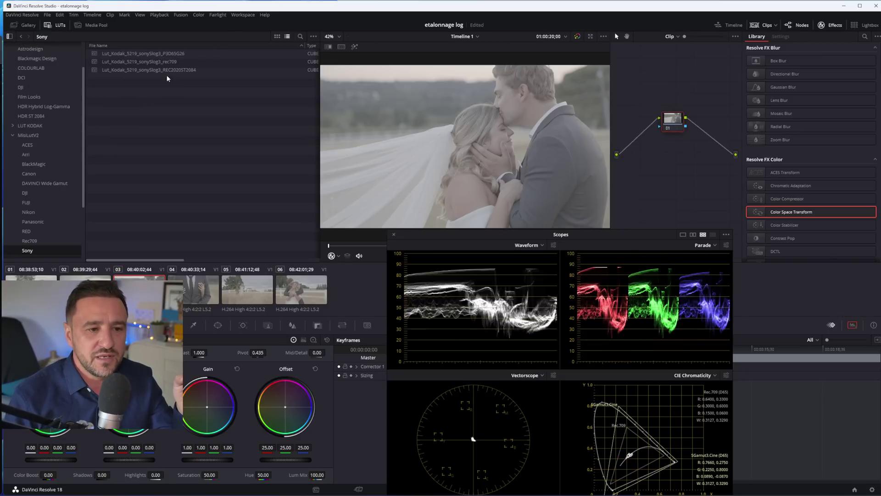
{"action": "right_click", "coordinate": [137, 63]}
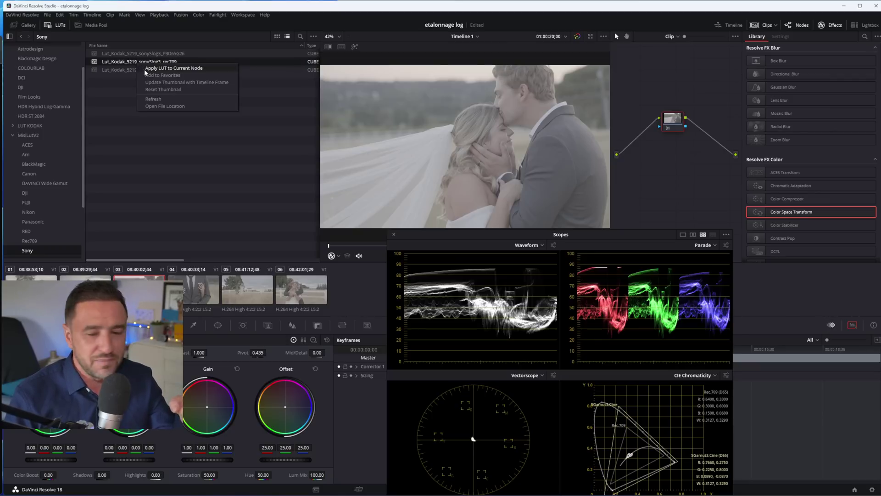
{"action": "left_click", "coordinate": [145, 70]}
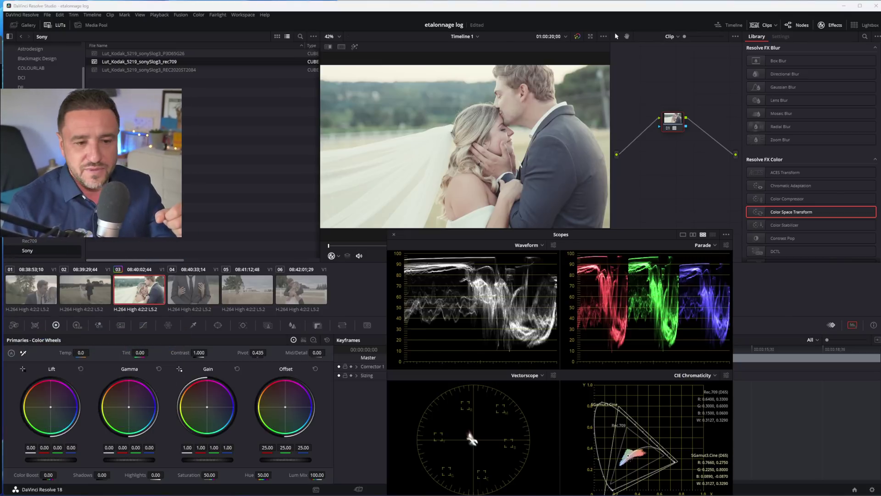
Step: Move the Scopes window clear of the viewer and add a serial node after the Kodak LUT node
{"action": "left_click_drag", "start_coordinate": [578, 240], "coordinate": [675, 236]}
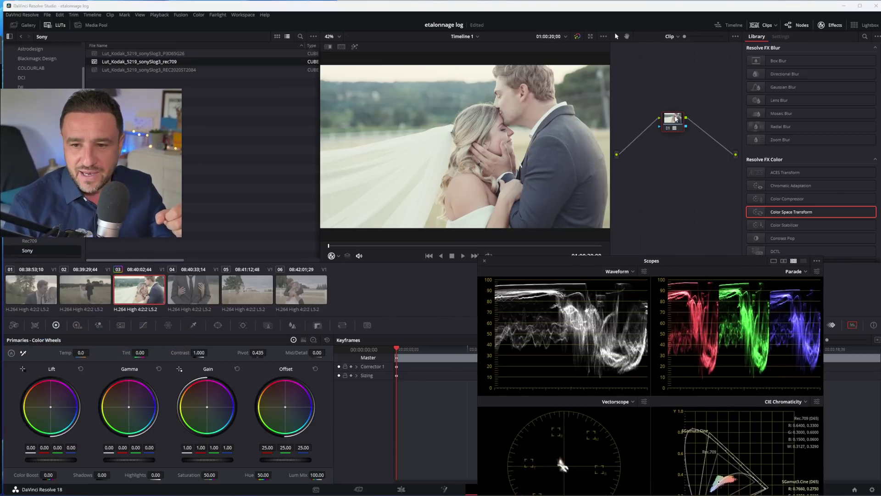
{"action": "right_click", "coordinate": [676, 119]}
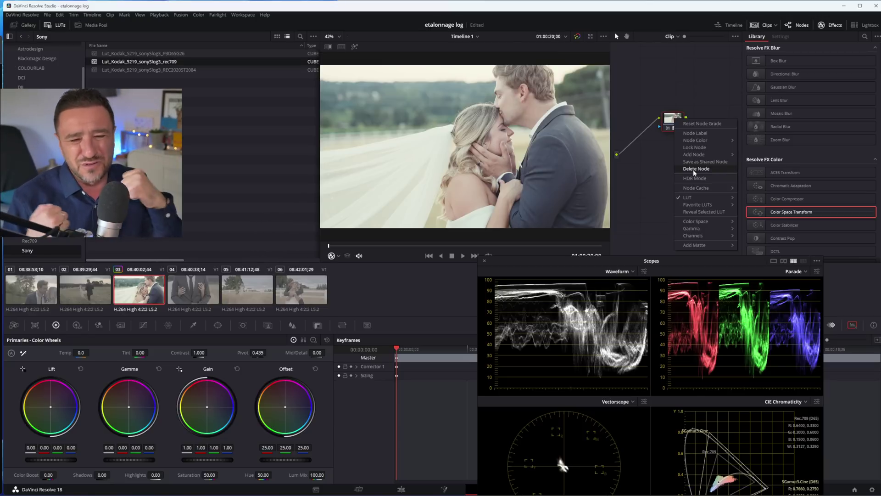
{"action": "mouse_move", "coordinate": [690, 156]}
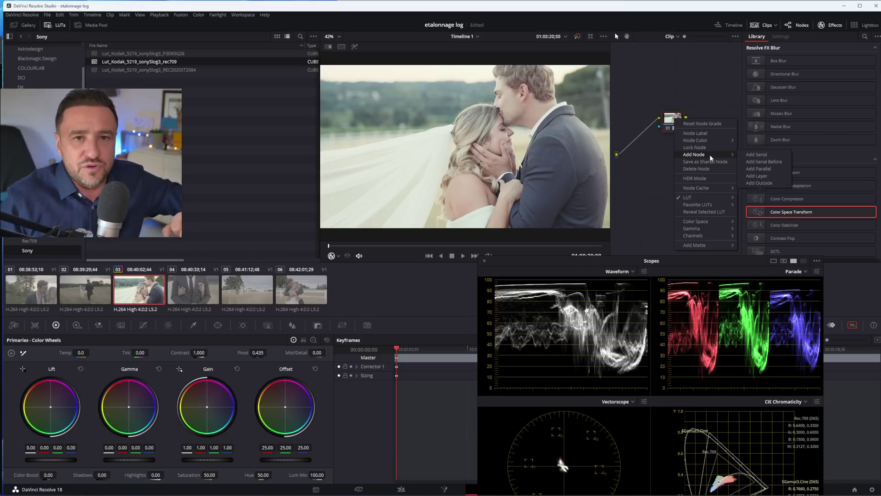
{"action": "left_click", "coordinate": [756, 155]}
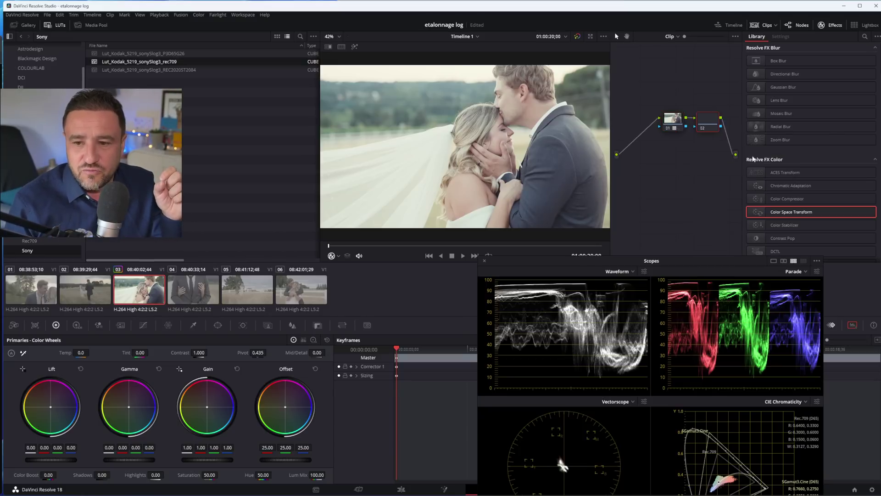
Step: Add a serial node before the Kodak LUT node
{"action": "right_click", "coordinate": [706, 121]}
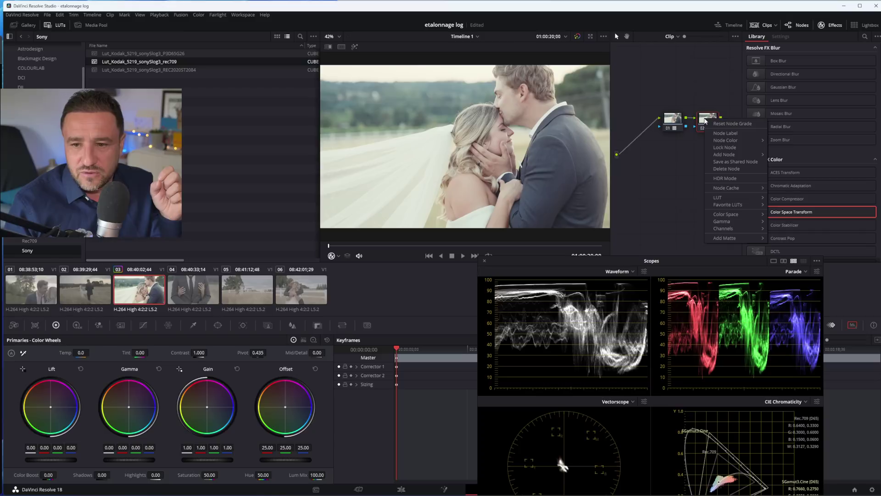
{"action": "key", "text": "Escape"}
{"action": "right_click", "coordinate": [679, 124]}
{"action": "mouse_move", "coordinate": [696, 156]}
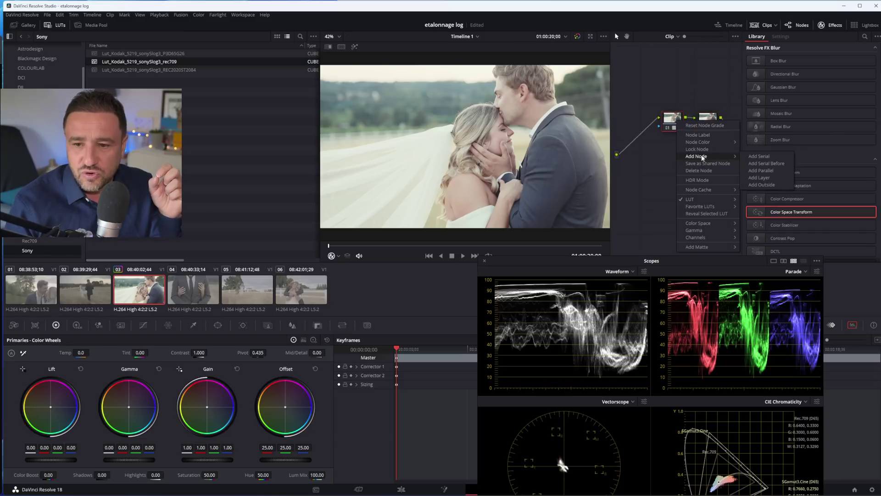
{"action": "left_click", "coordinate": [756, 166]}
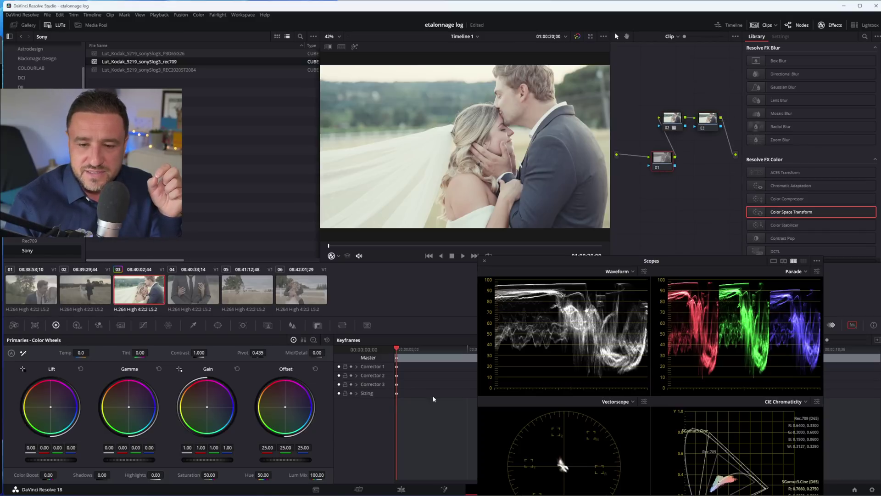
Step: On the node before the LUT, set Pivot to 0.41, Contrast to 1.306 and Offset to 17.25
{"action": "left_click_drag", "start_coordinate": [286, 460], "coordinate": [284, 460]}
{"action": "left_click", "coordinate": [258, 352]}
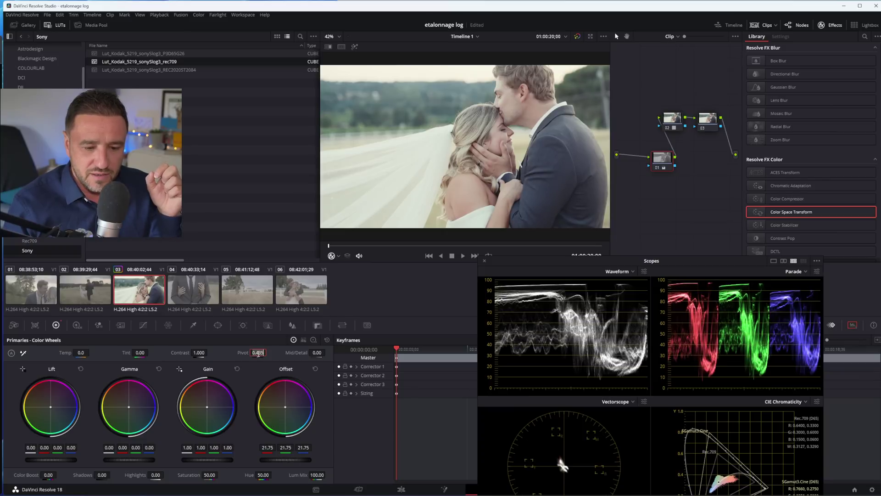
{"action": "type", "text": "0"}
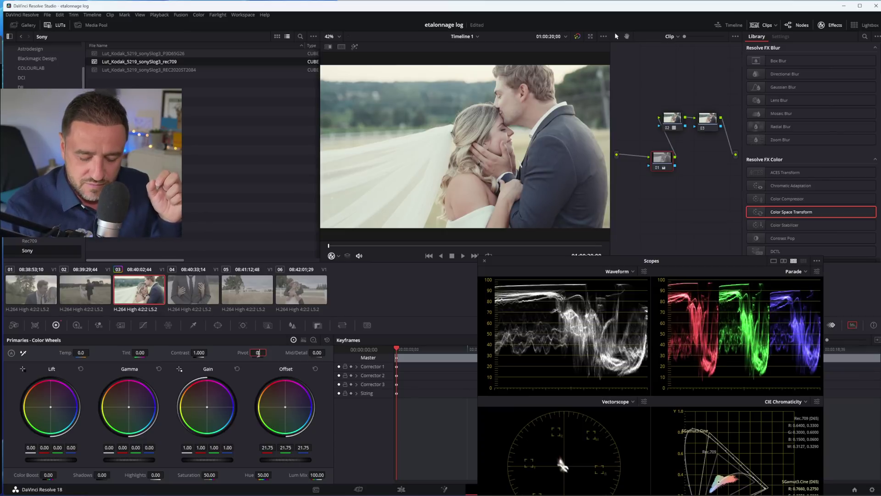
{"action": "type", "text": ".41"}
{"action": "key", "text": "Return"}
{"action": "left_click_drag", "start_coordinate": [199, 352], "coordinate": [210, 352]}
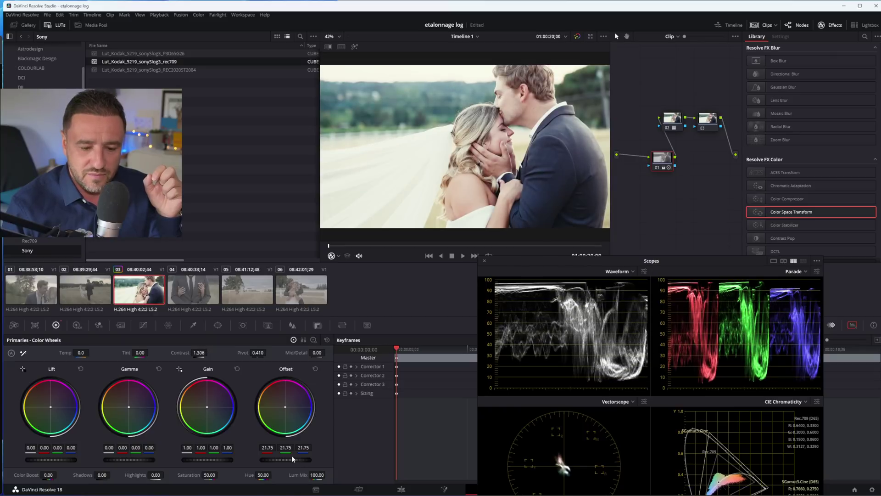
{"action": "left_click_drag", "start_coordinate": [292, 458], "coordinate": [290, 458]}
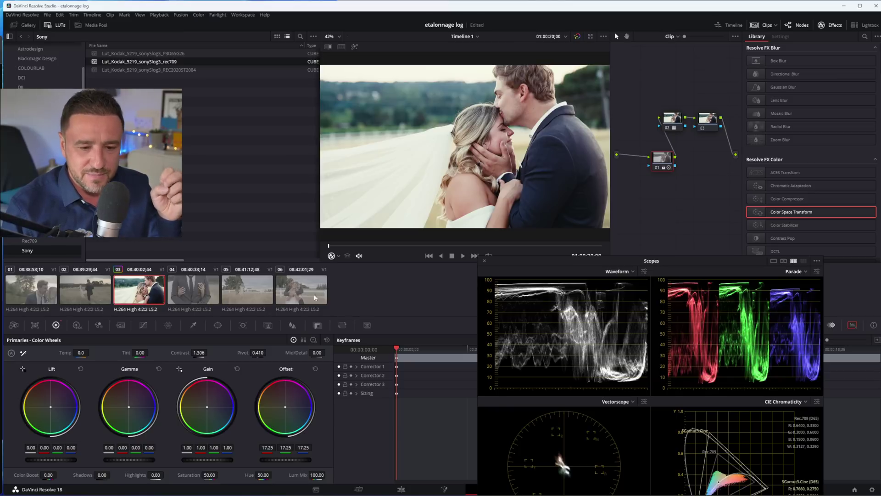
Step: Apply clip 03's grade to clip 06, go to a frame near 01:01:17:46, and lower Contrast to 1.140
{"action": "left_click", "coordinate": [298, 295]}
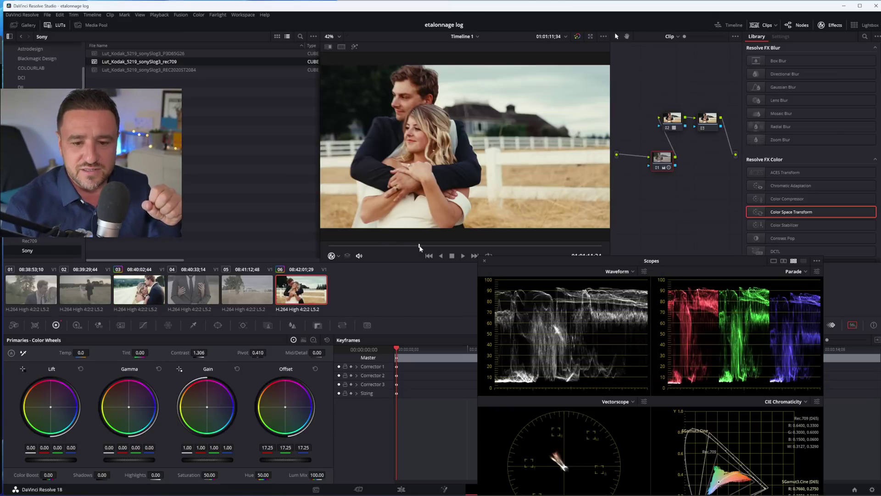
{"action": "left_click_drag", "start_coordinate": [420, 248], "coordinate": [435, 248]}
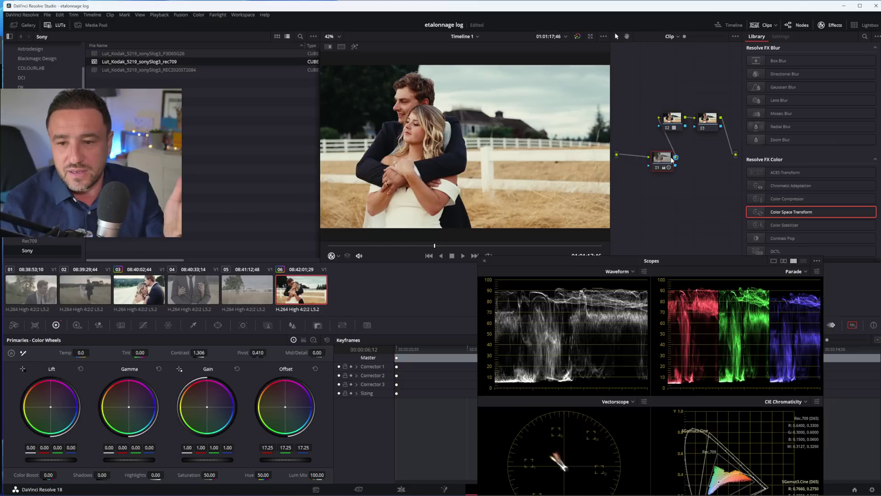
{"action": "left_click_drag", "start_coordinate": [199, 353], "coordinate": [160, 352]}
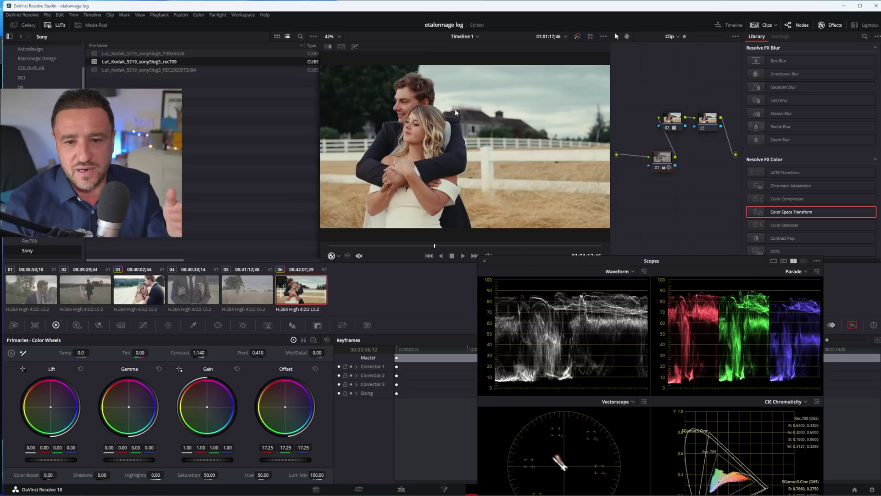
Step: Show the stills gallery and grab a still of clip 06's Kodak LUT grade
{"action": "left_click", "coordinate": [35, 25]}
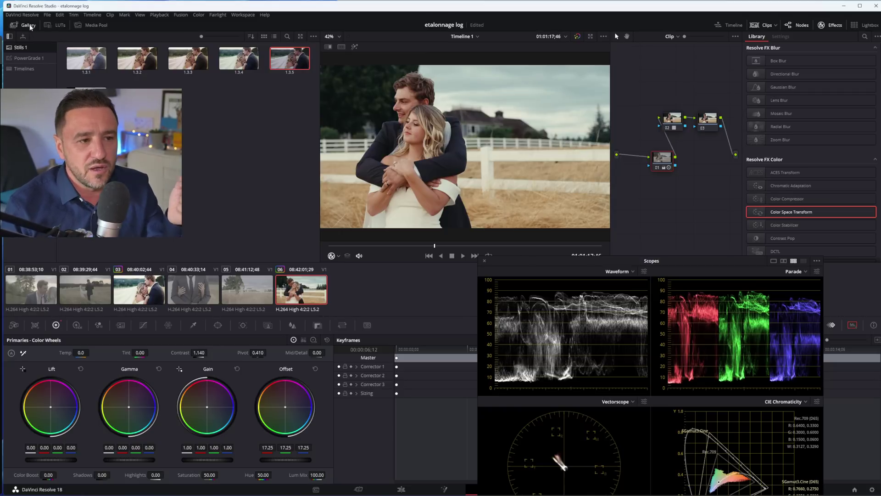
{"action": "right_click", "coordinate": [463, 139]}
{"action": "left_click", "coordinate": [481, 149]}
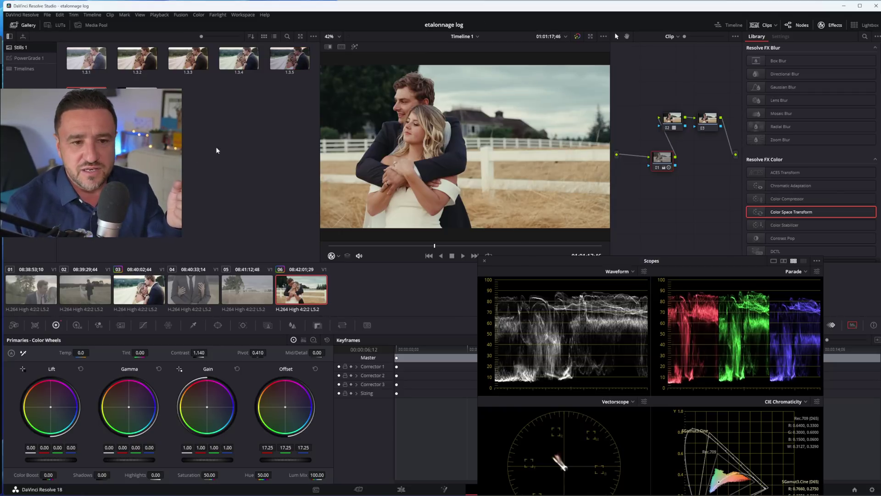
Step: Apply the grade from still 1.3.5 to clip 06 and raise its Offset to 37.25
{"action": "double_click", "coordinate": [290, 58]}
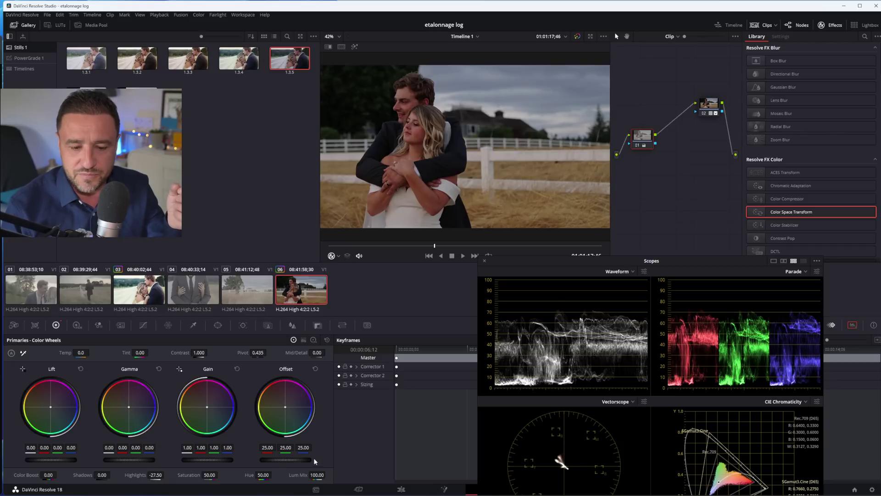
{"action": "mouse_move", "coordinate": [285, 461]}
{"action": "left_mouse_down"}
{"action": "mouse_move", "coordinate": [309, 461]}
{"action": "mouse_move", "coordinate": [295, 461]}
{"action": "left_mouse_up"}
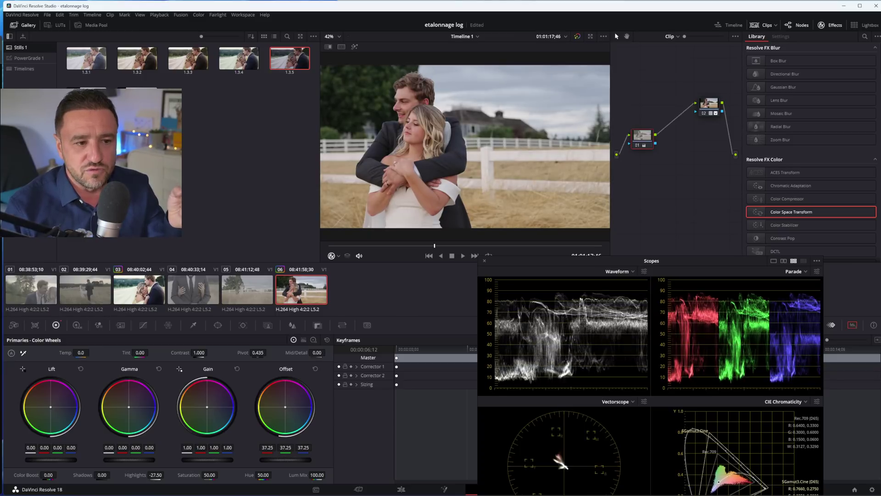
Step: Wipe clip 06 against the Kodak LUT still and warm its Offset to 41.25 red, 37.25 green and 33.25 blue
{"action": "key", "text": "ctrl+alt+g"}
{"action": "key", "text": "ctrl+w"}
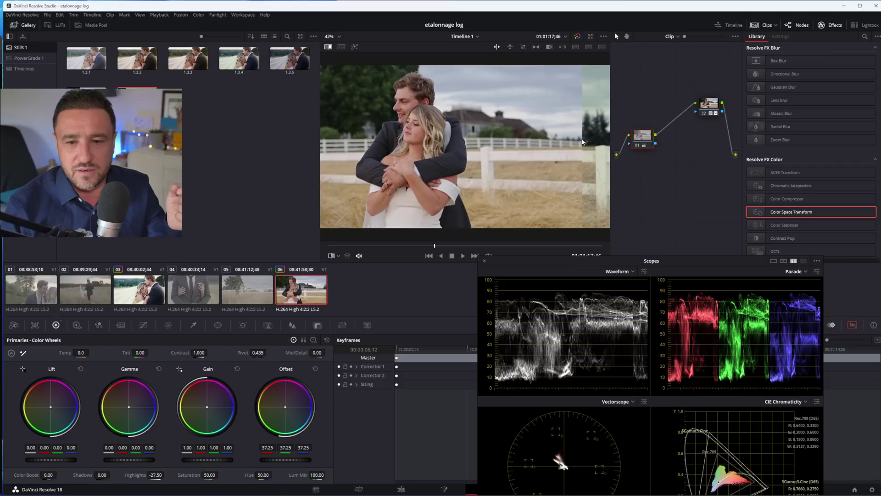
{"action": "left_click_drag", "start_coordinate": [582, 145], "coordinate": [321, 159]}
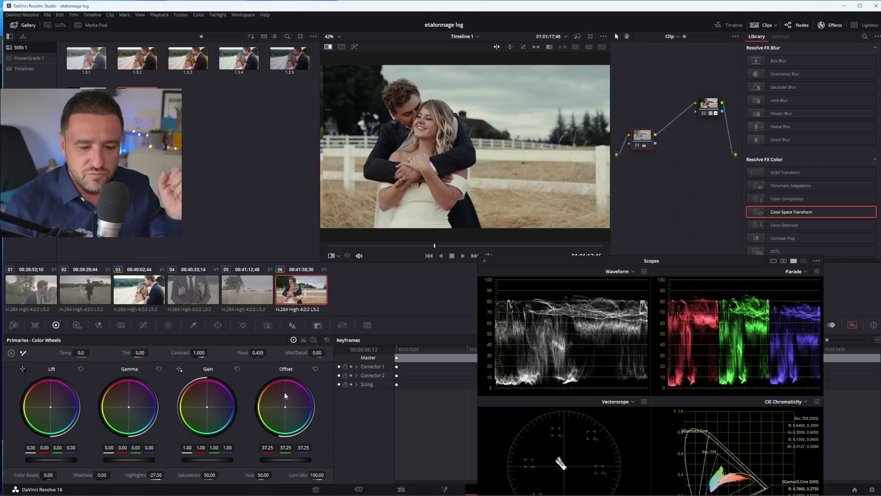
{"action": "left_click_drag", "start_coordinate": [272, 401], "coordinate": [272, 401]}
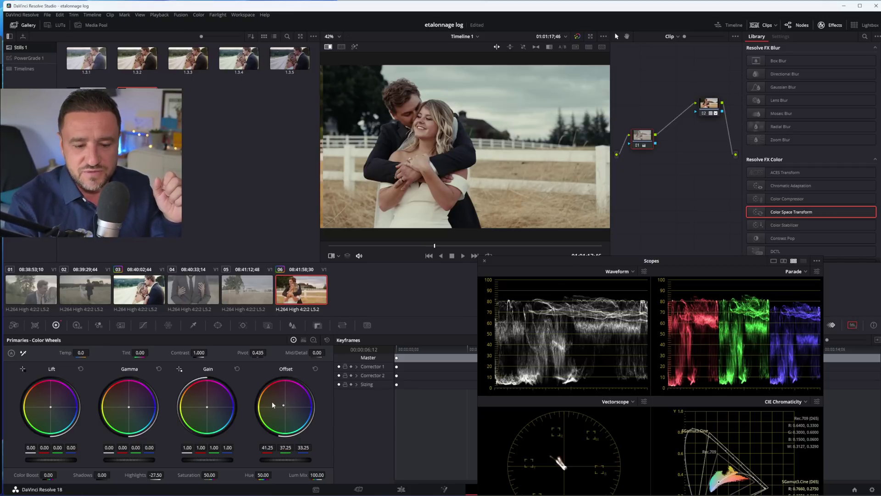